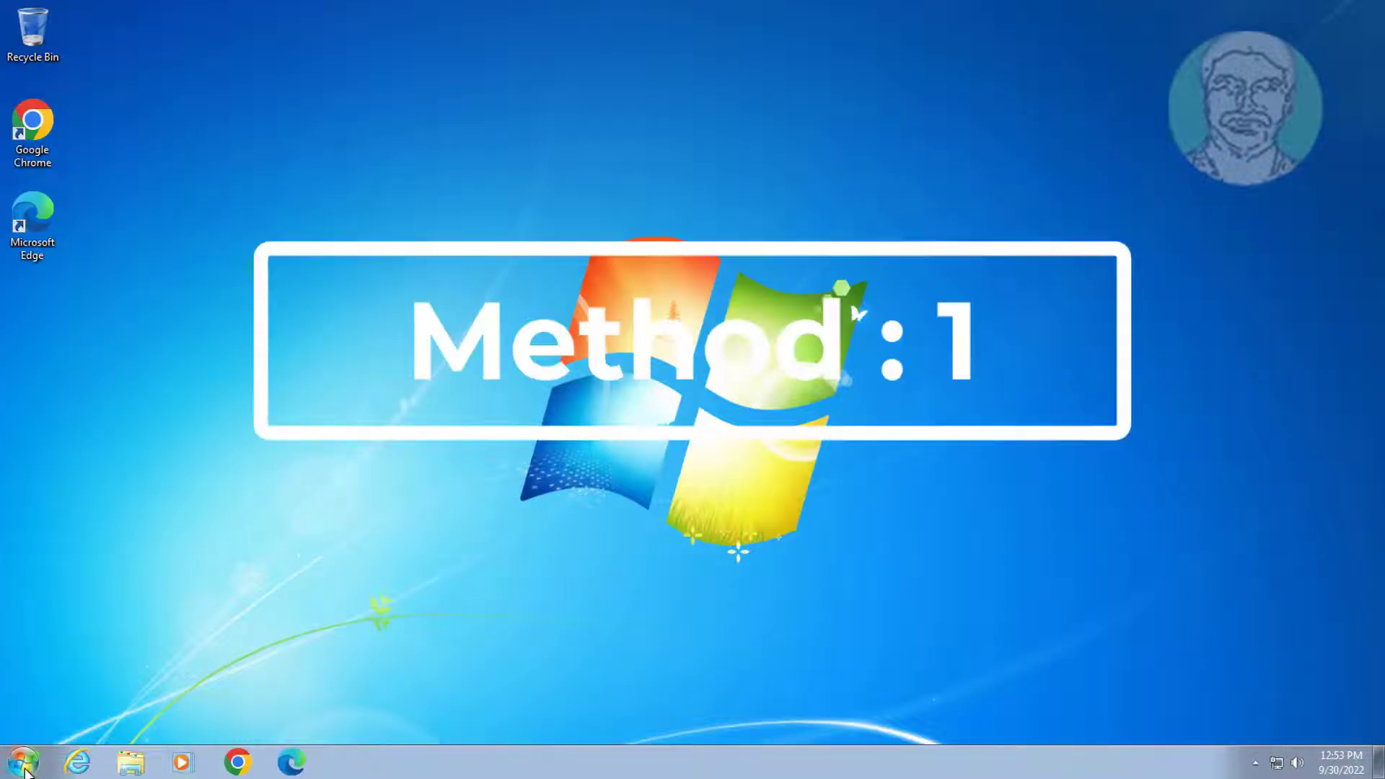
Step: Launch Services from a 'services' Start search, widen its columns, and select WLAN AutoConfig
text(ser)
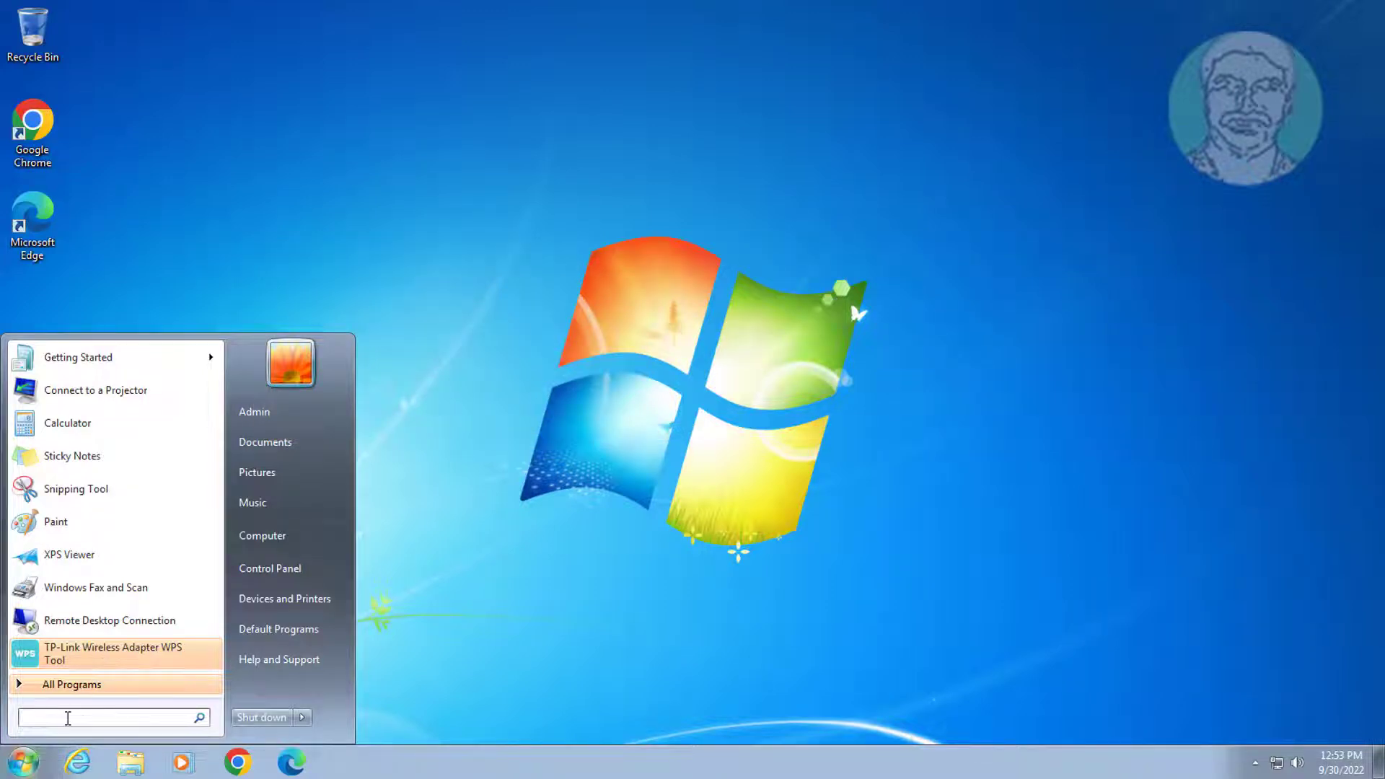
text(vices)
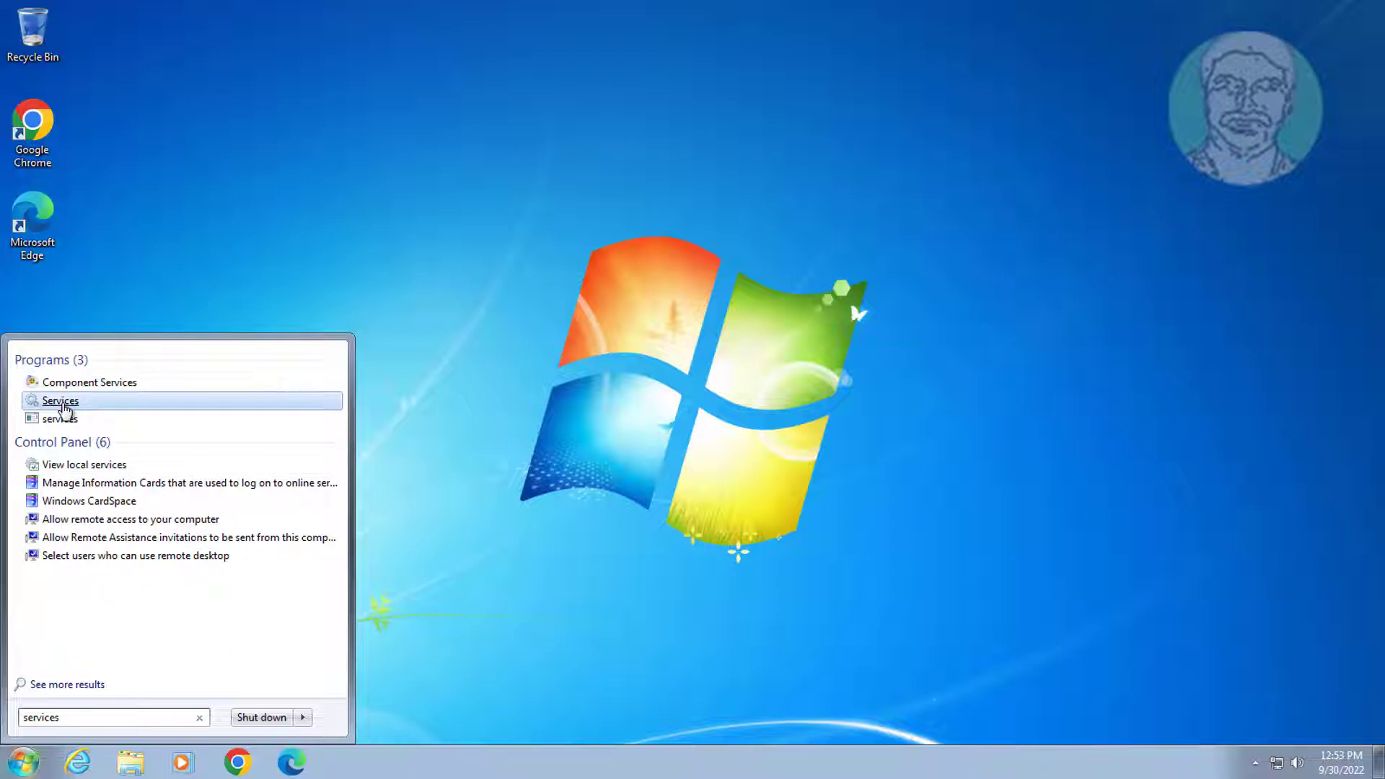
click(63, 403)
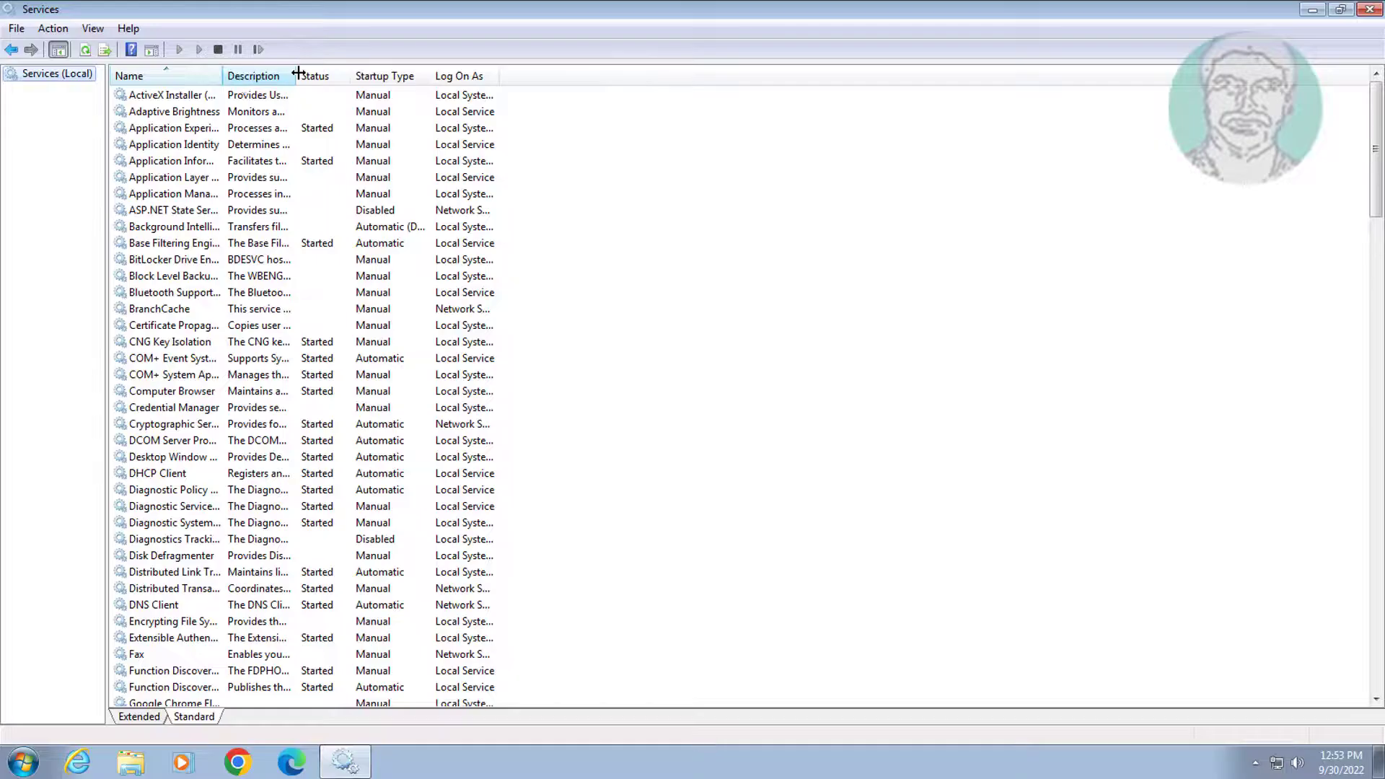
double_click(297, 75)
drag(223, 73, 353, 73)
click(171, 473)
key(w)
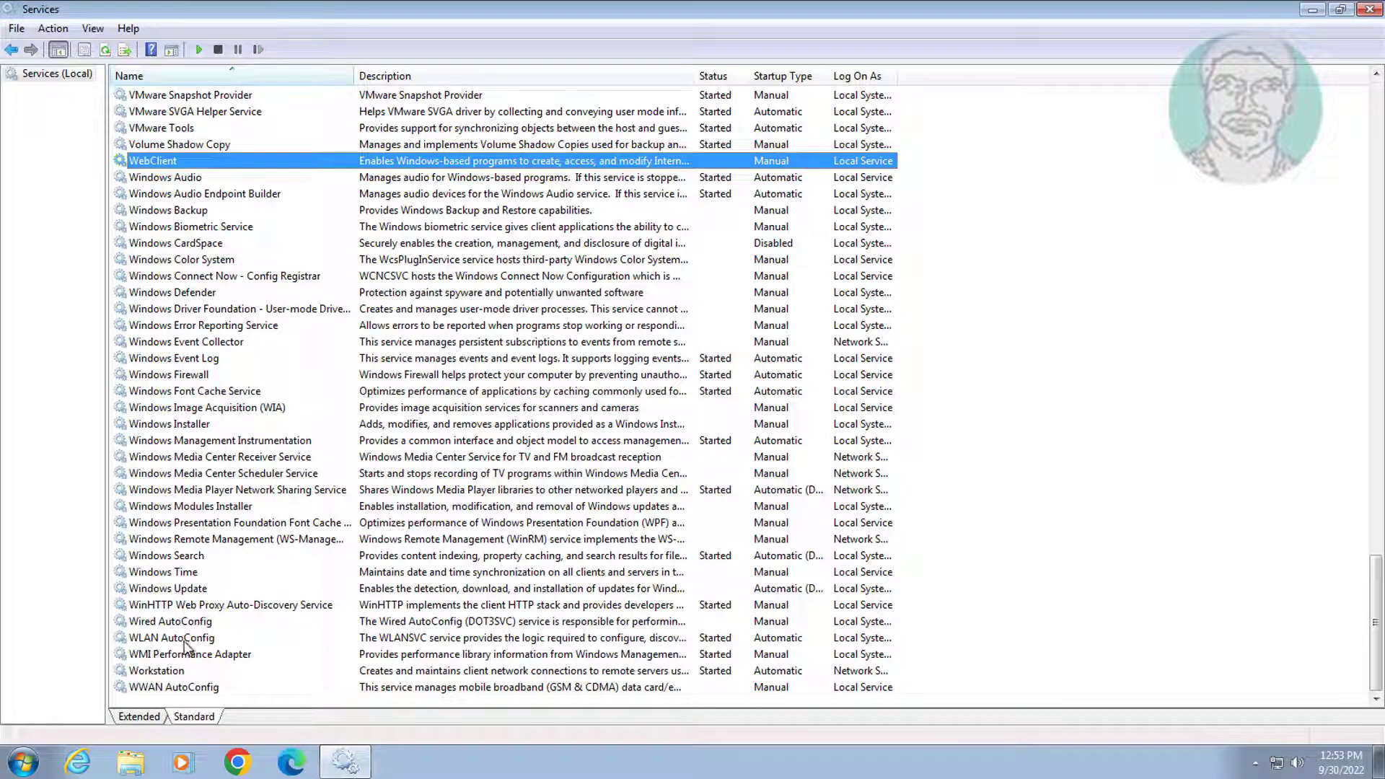
click(209, 639)
Step: Set WLAN AutoConfig's startup type to Automatic, restart the service, and exit the console
double_click(231, 641)
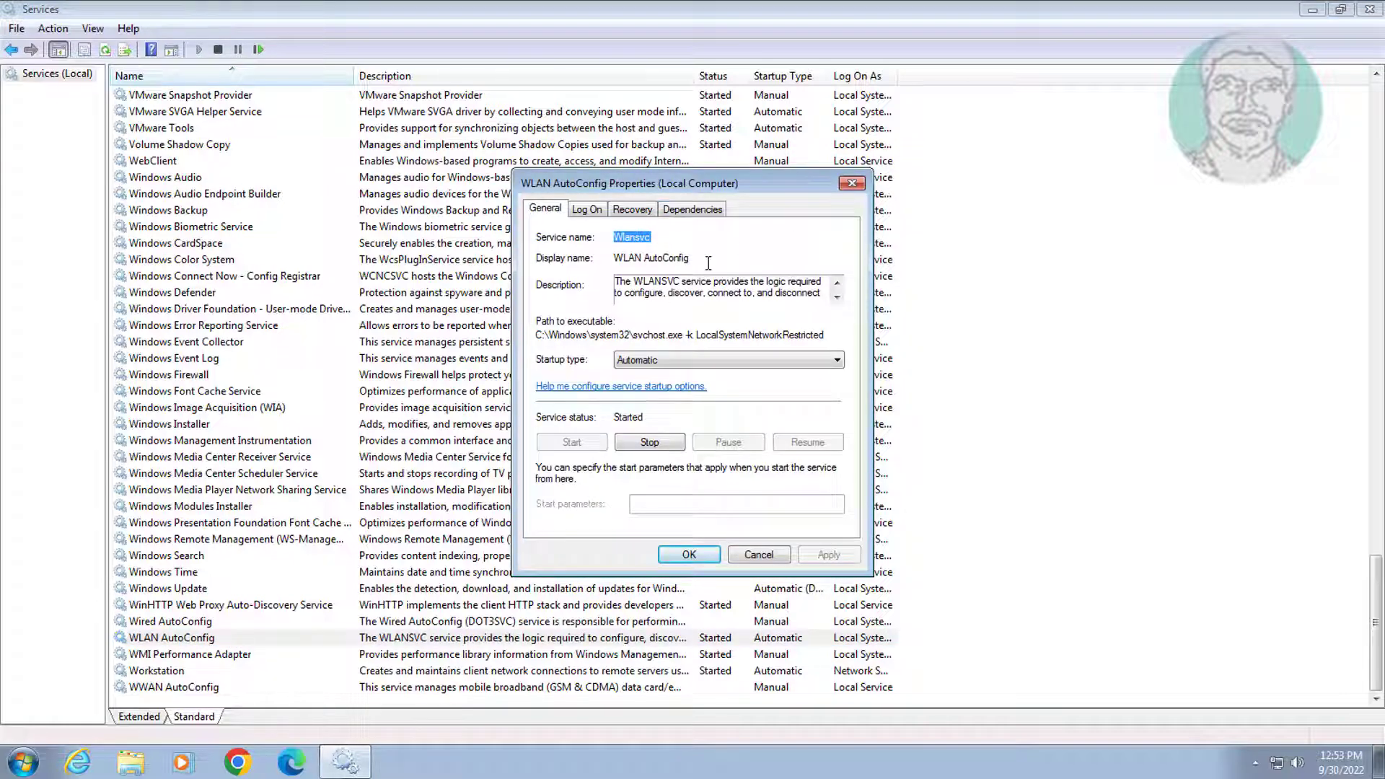
click(705, 363)
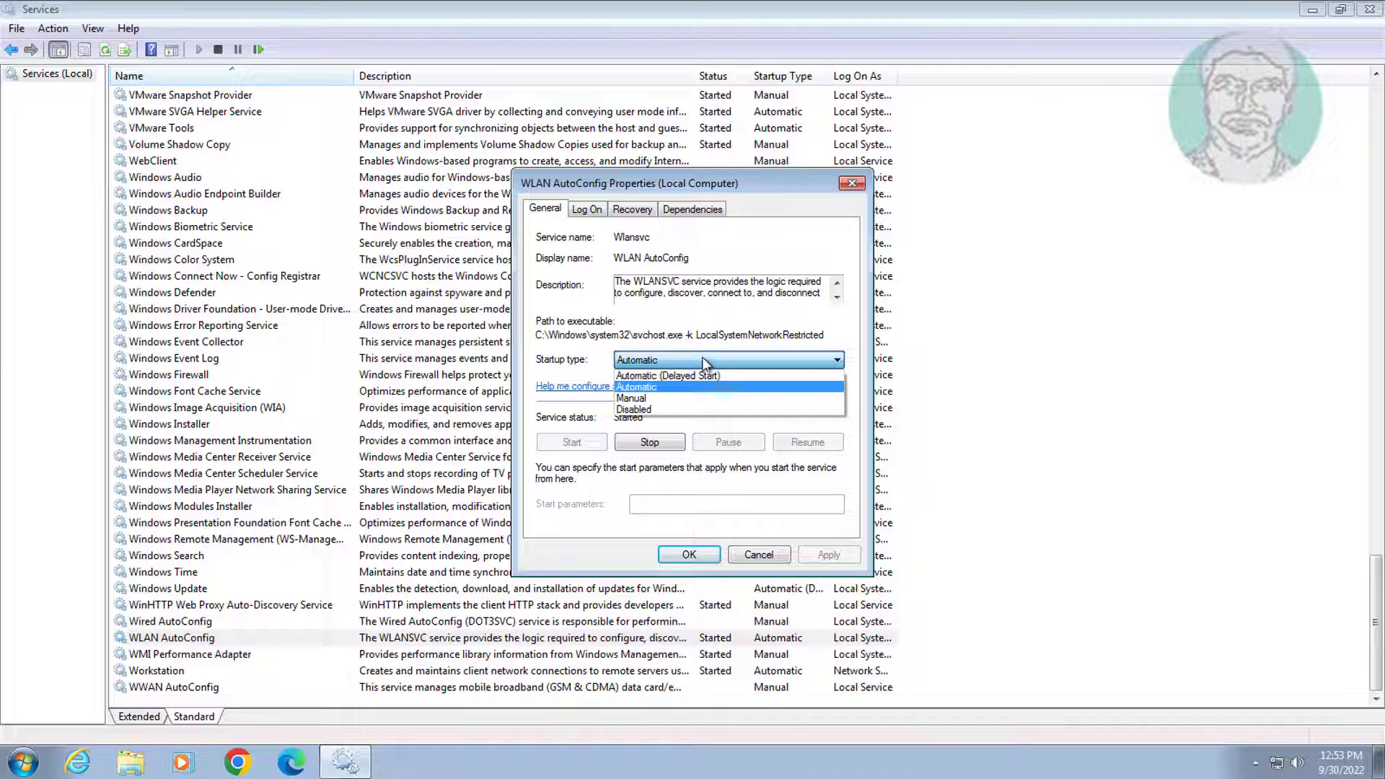
click(652, 388)
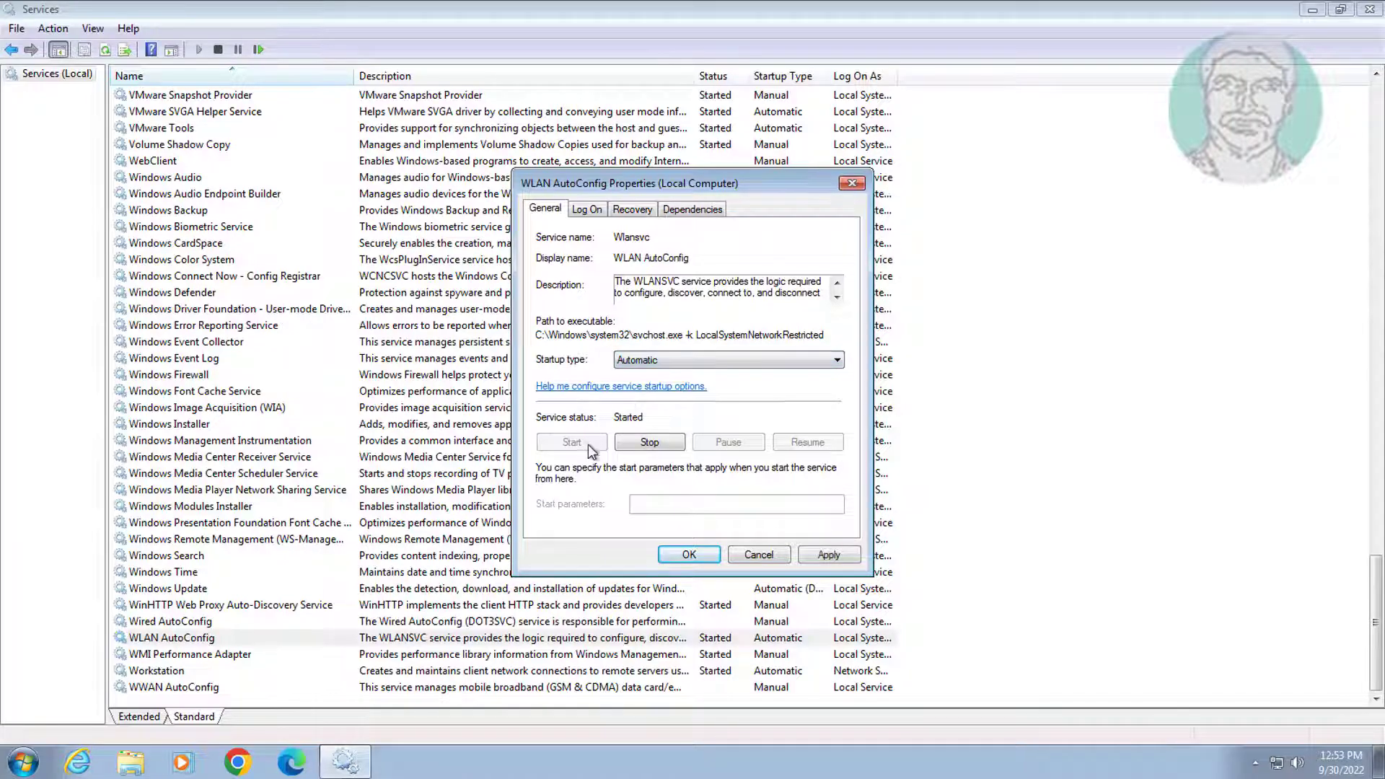
click(829, 552)
click(685, 559)
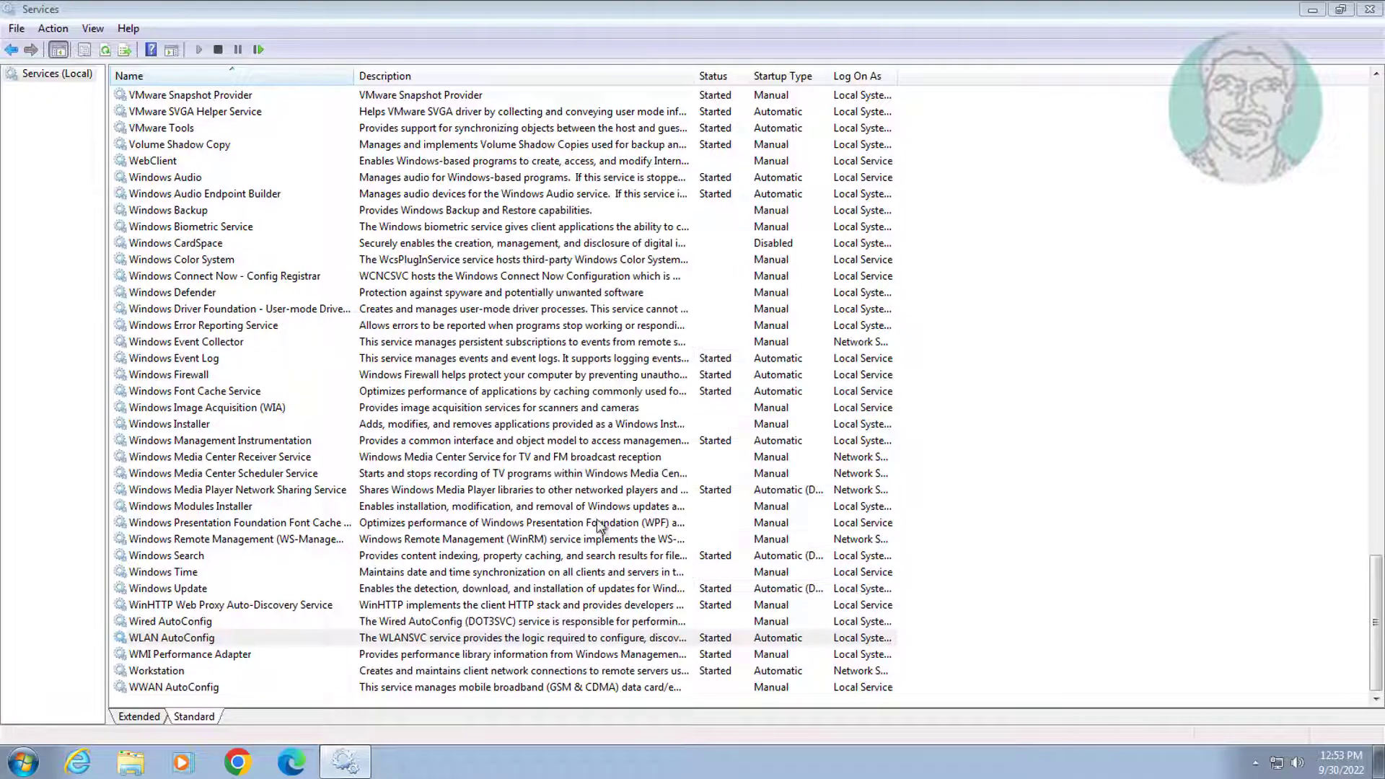
click(256, 51)
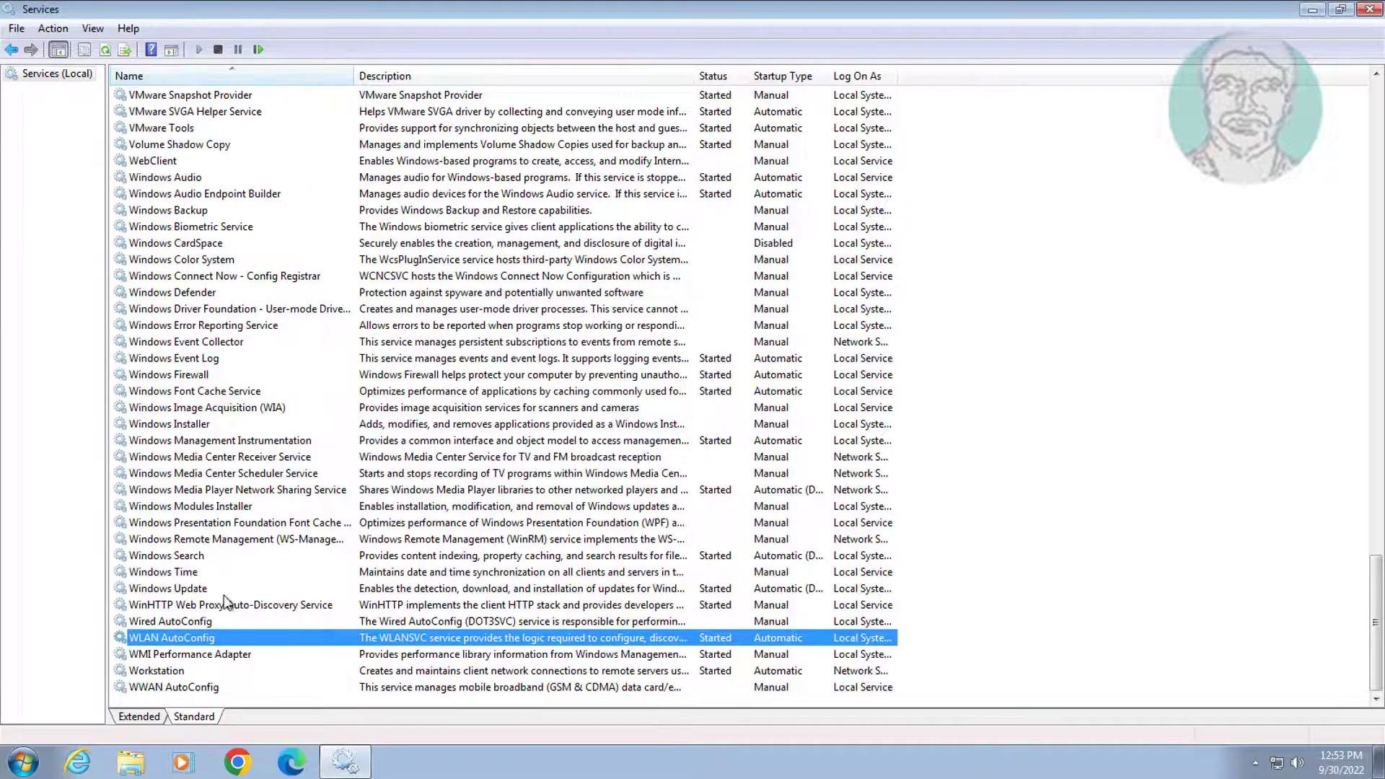
click(1367, 10)
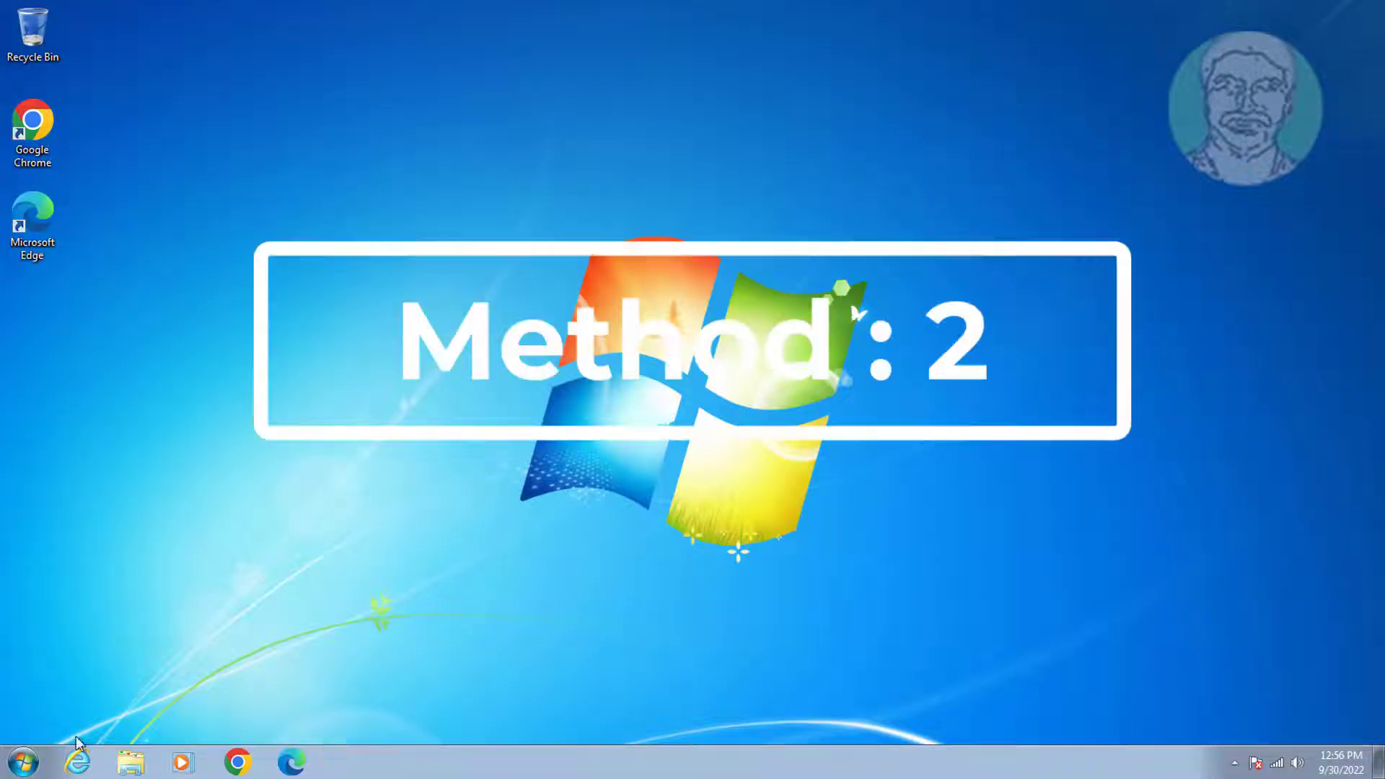
Step: Launch Network Connections by running ncpa.cpl from Start search
click(25, 762)
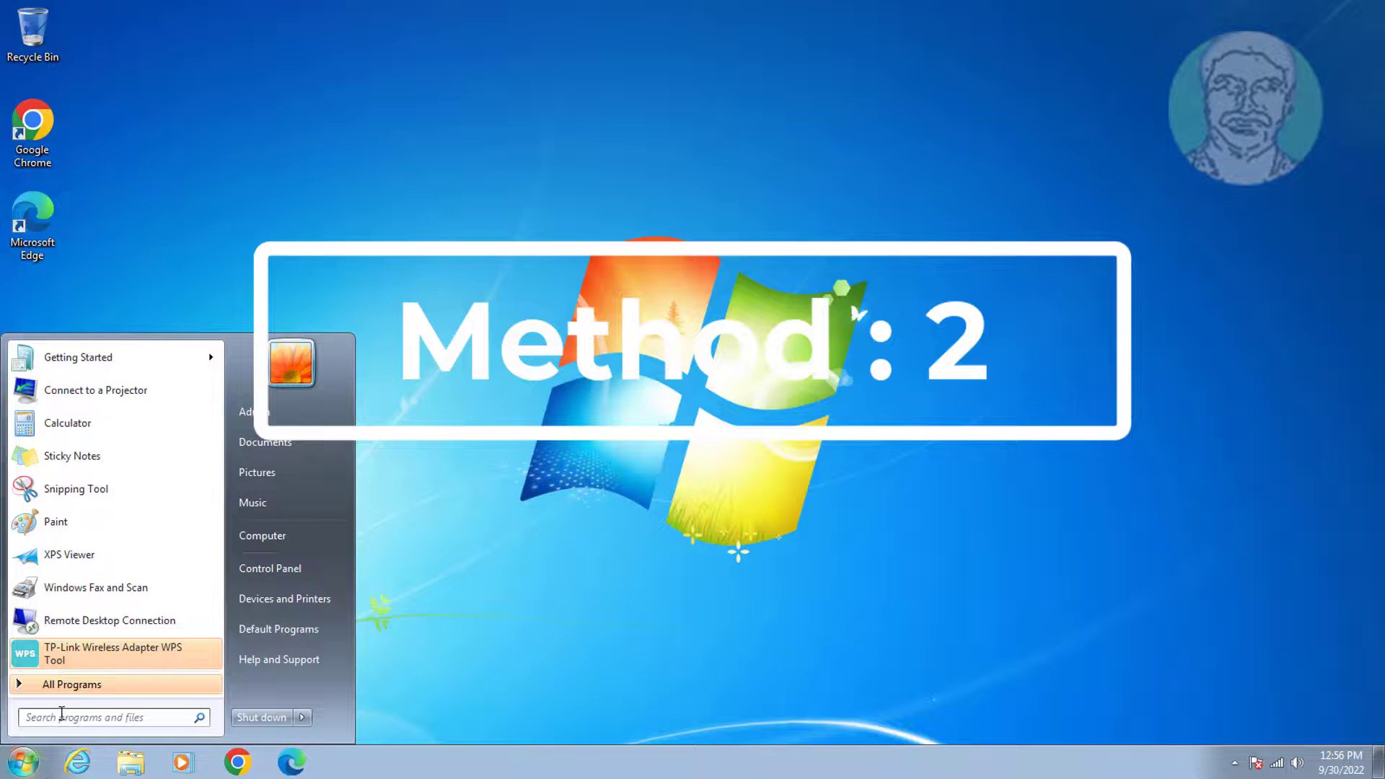
text(ncpa.cpl)
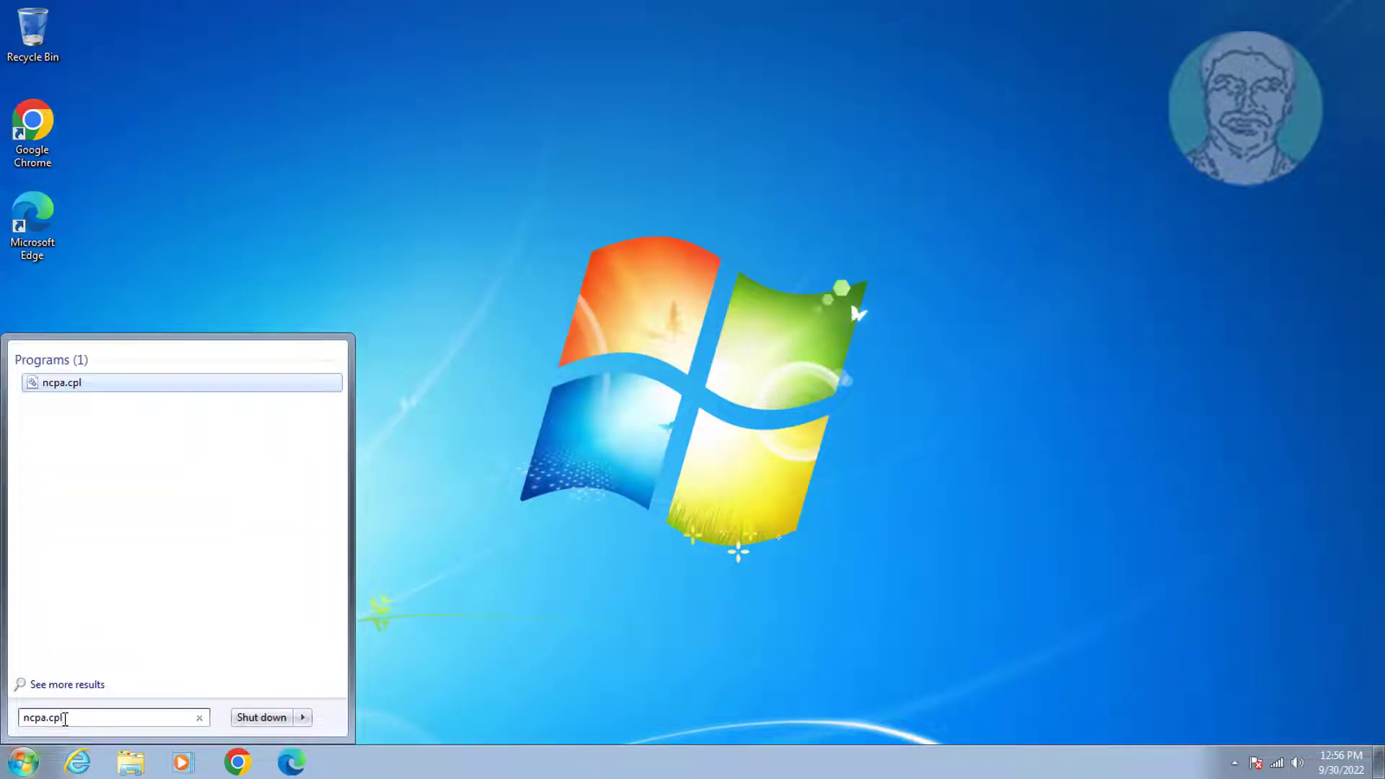
click(65, 383)
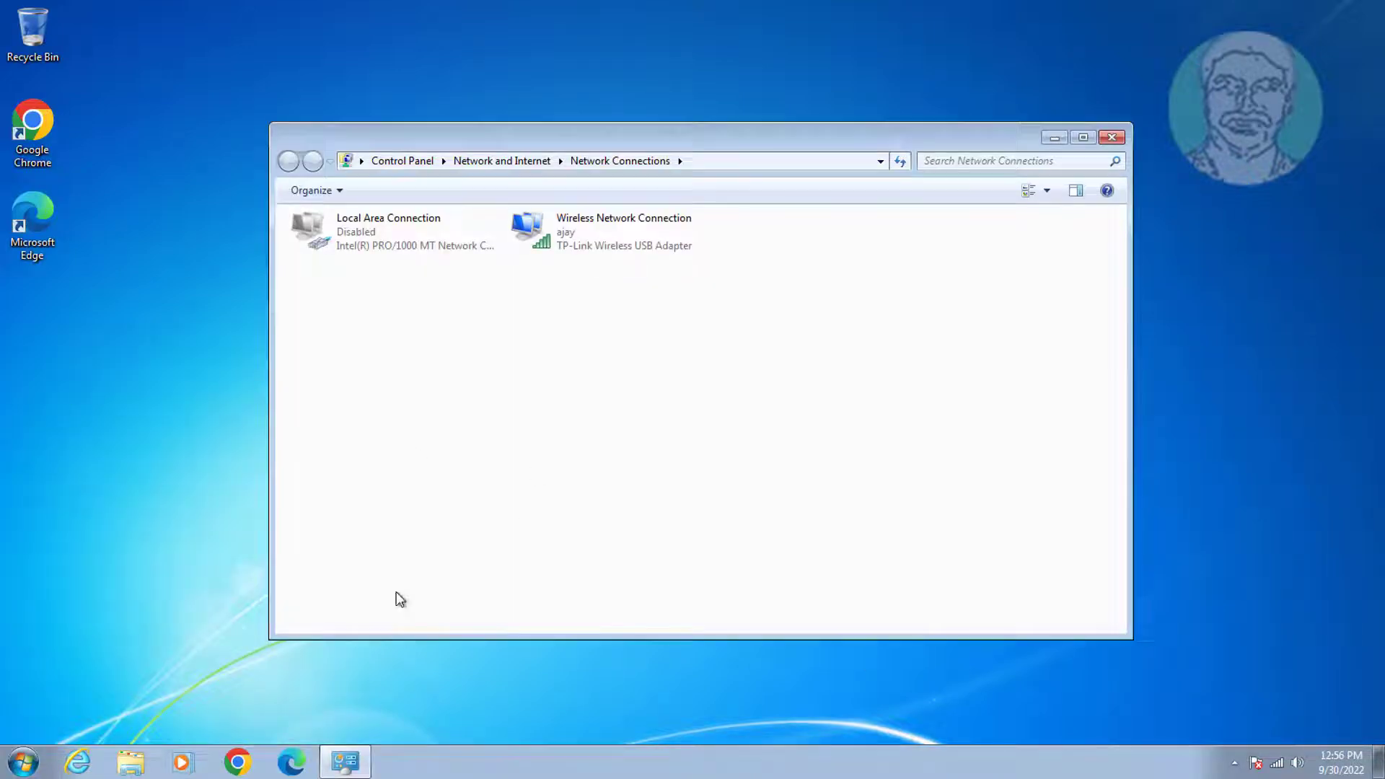
Step: Disable, then re-enable Wireless Network Connection, and close the window
click(700, 251)
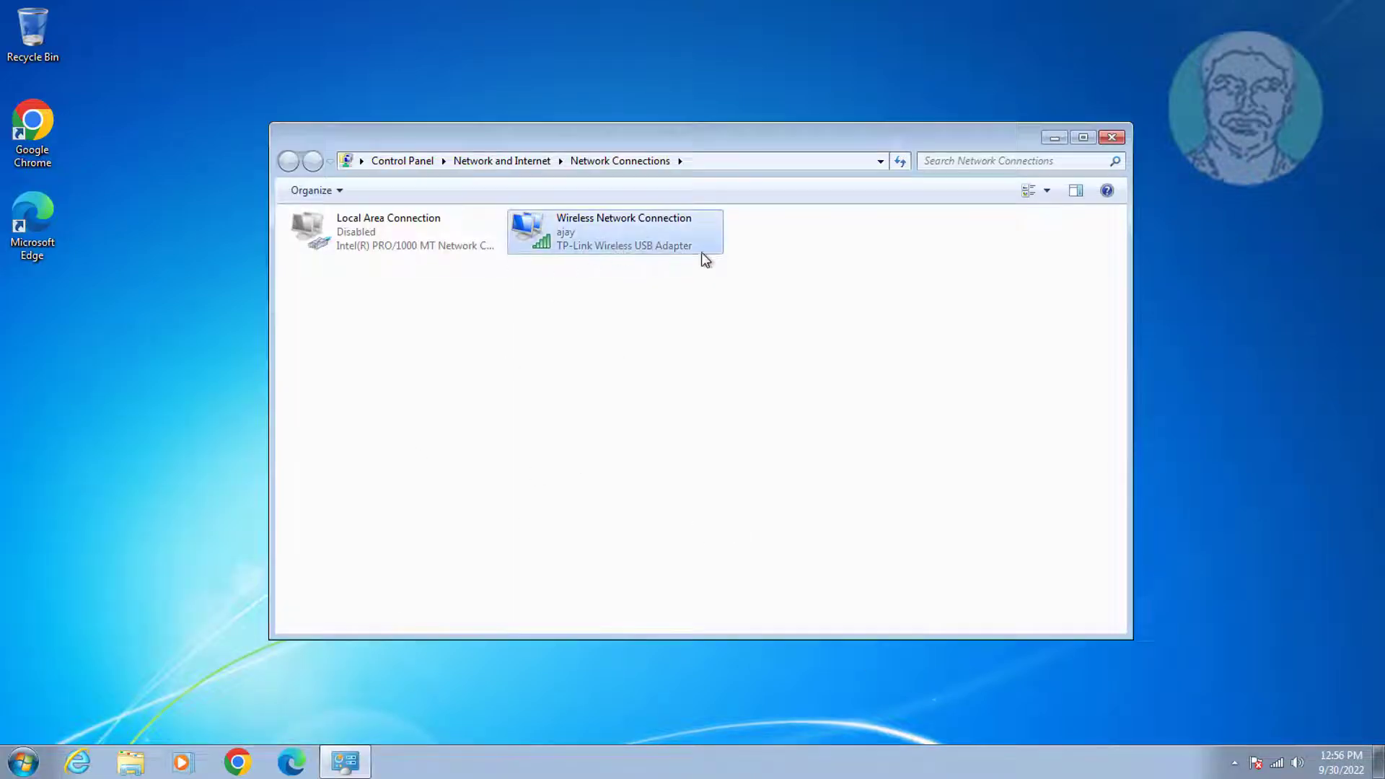
right_click(670, 220)
click(740, 230)
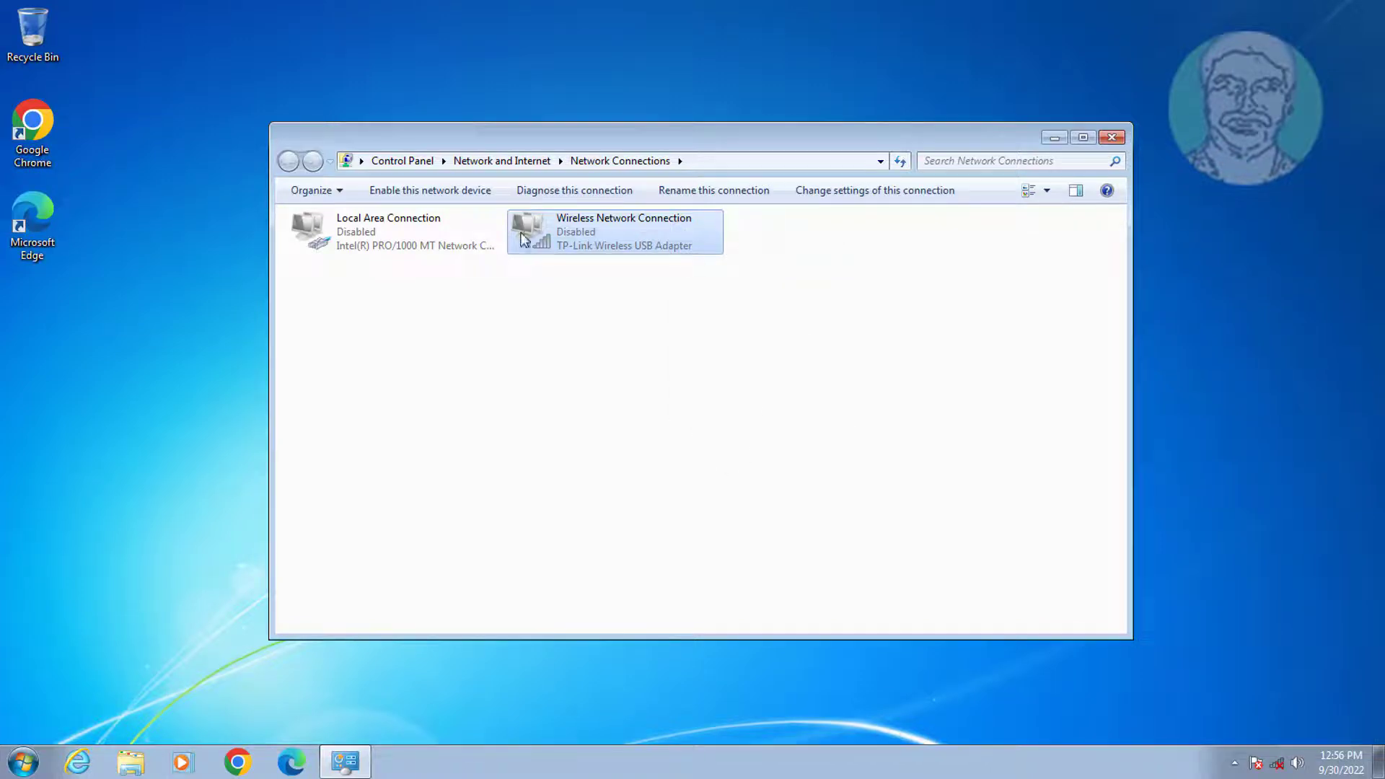
right_click(633, 230)
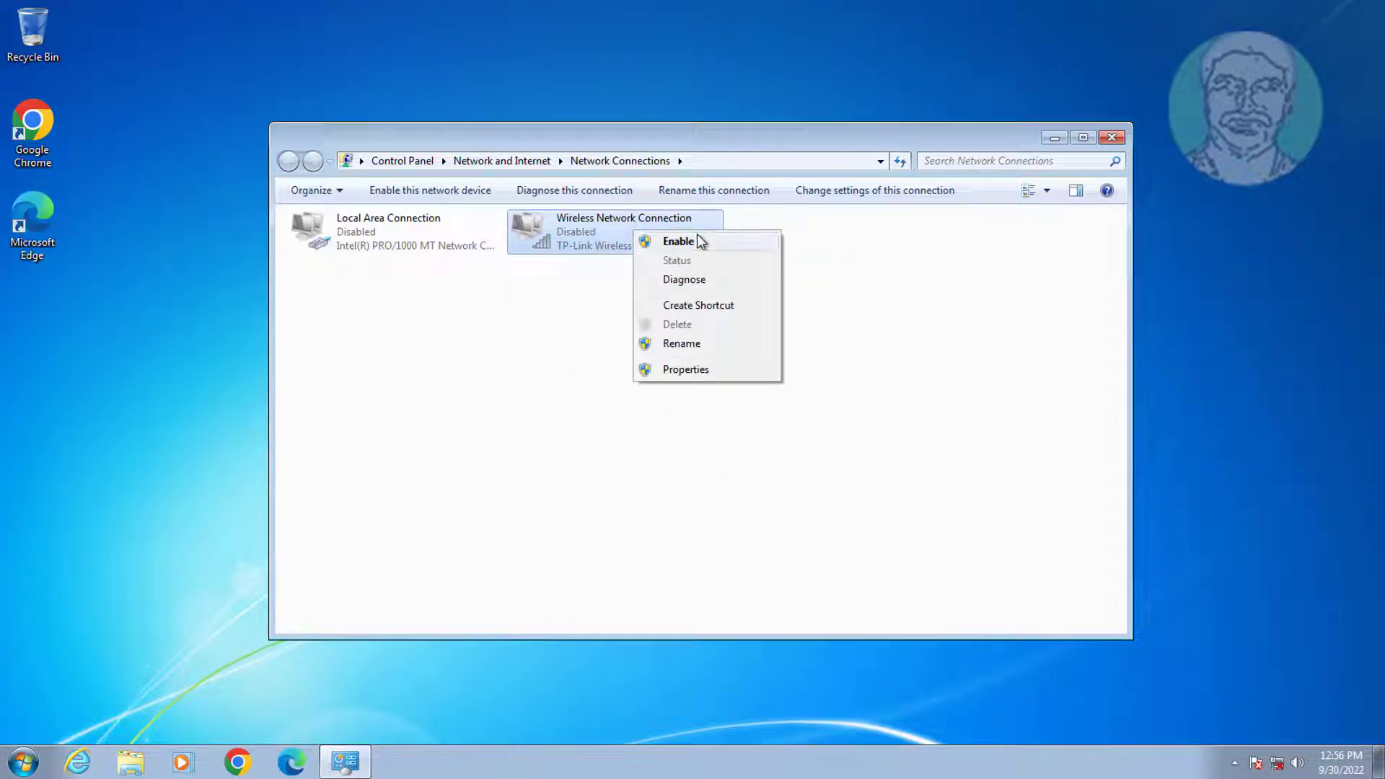
click(703, 238)
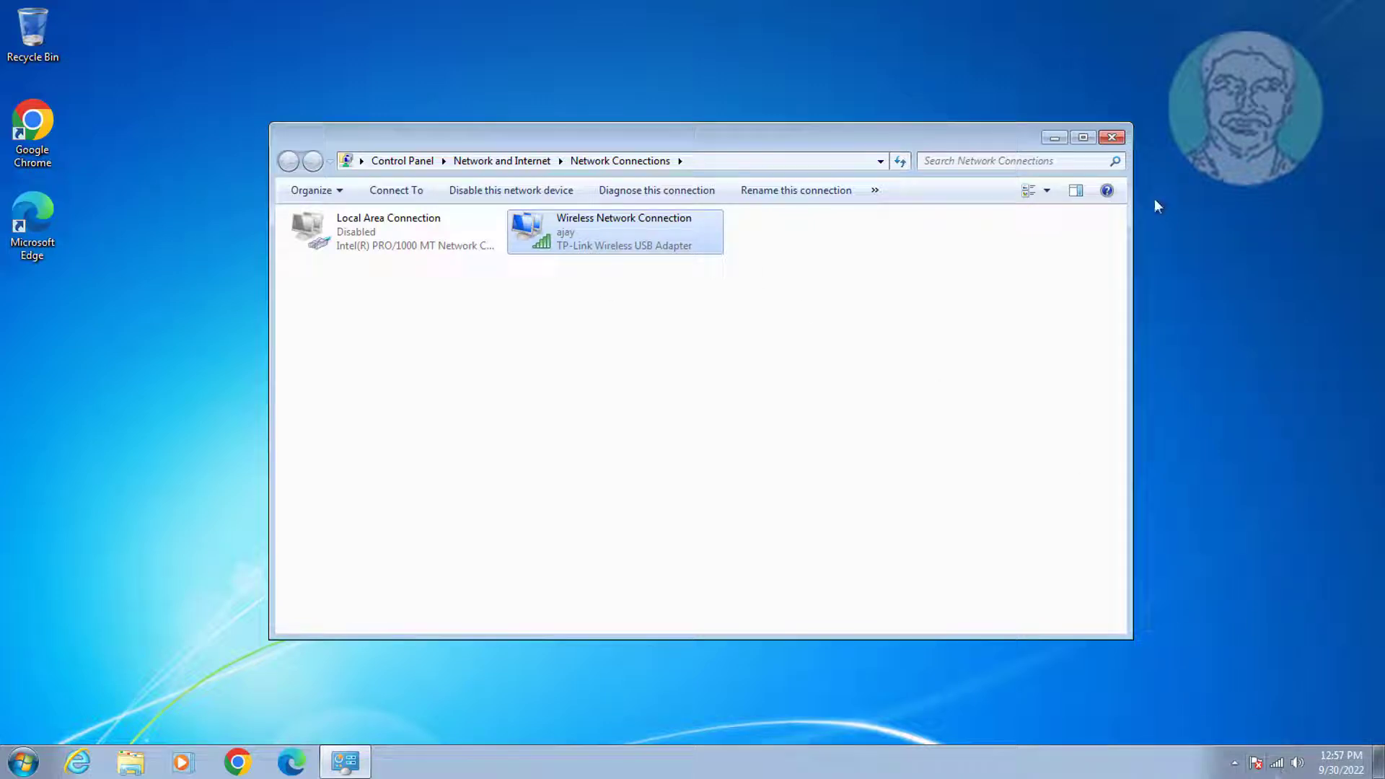
click(1111, 137)
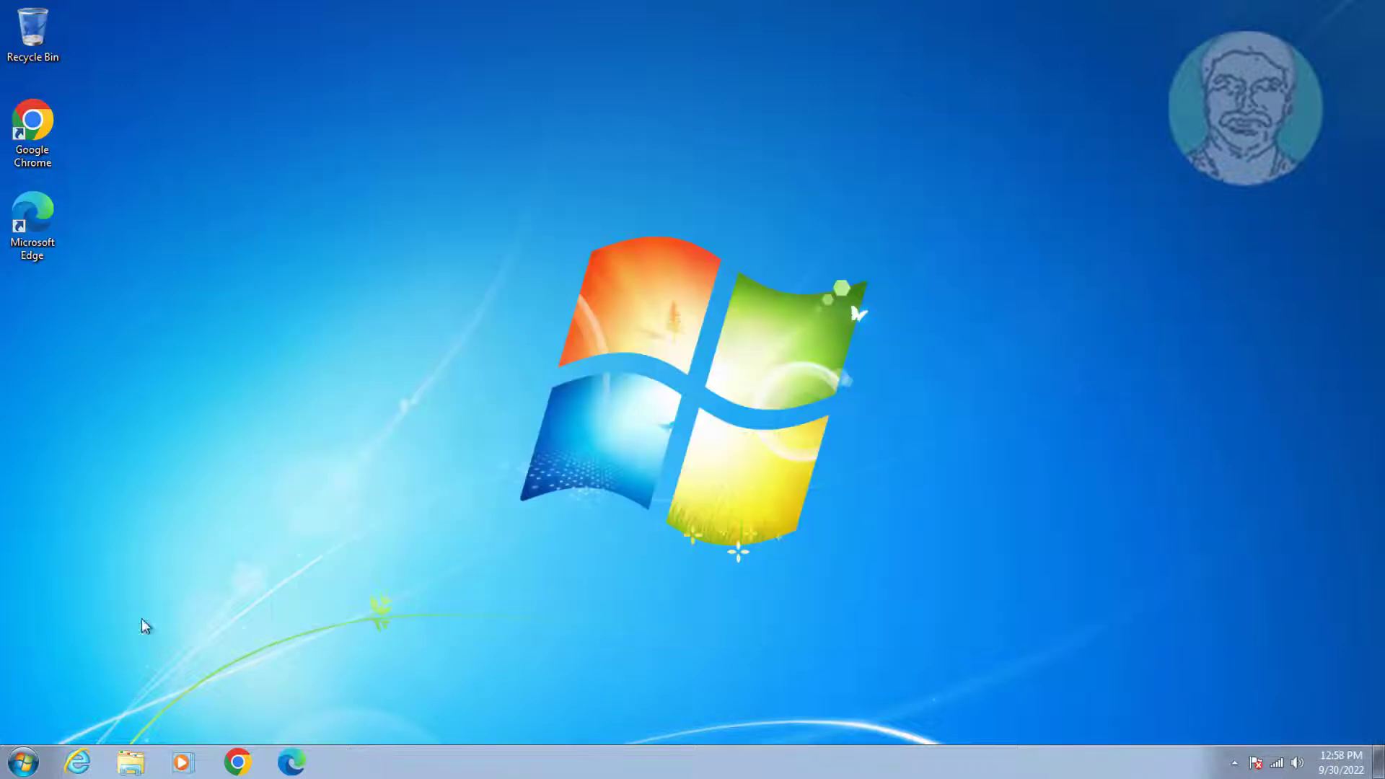
Step: Run cmd as administrator from Start search and allow it in the UAC prompt
click(21, 759)
text(cmd)
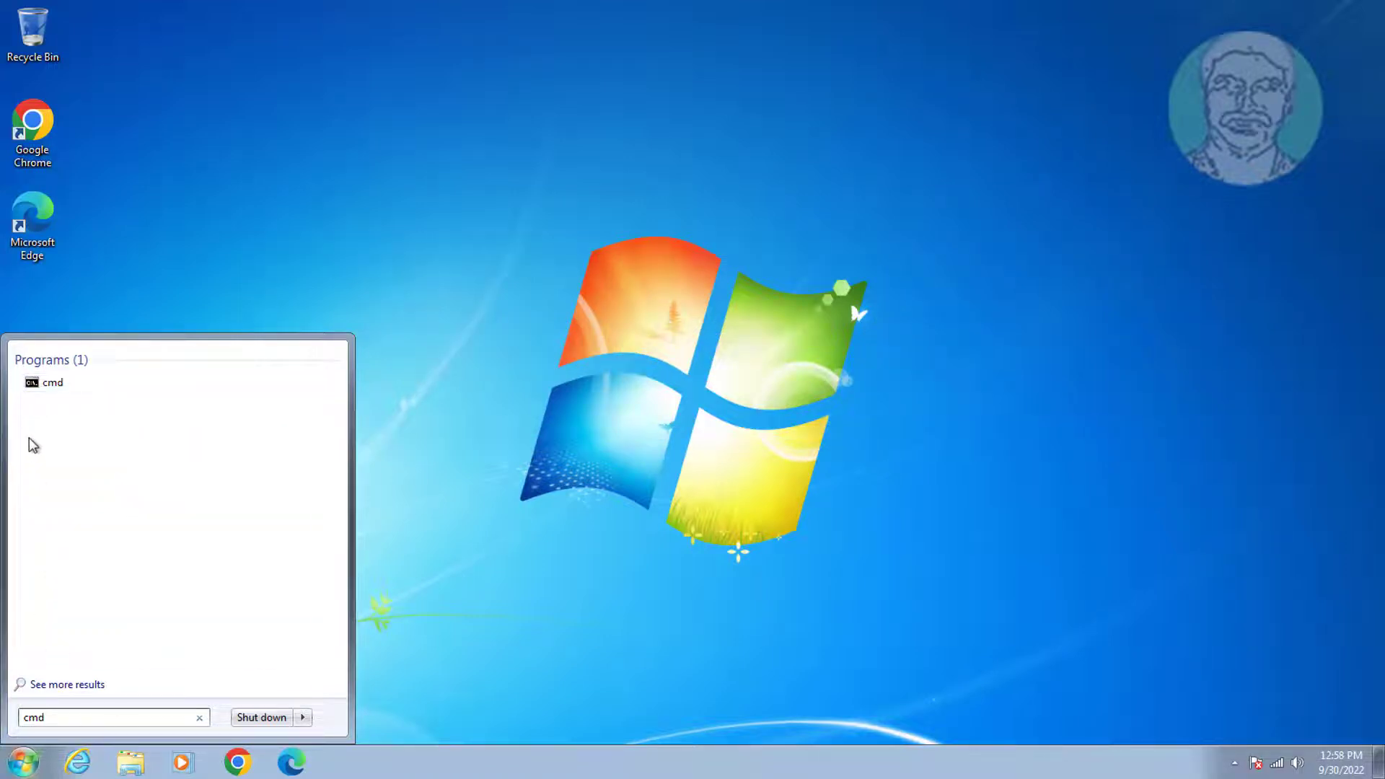
right_click(54, 387)
click(137, 405)
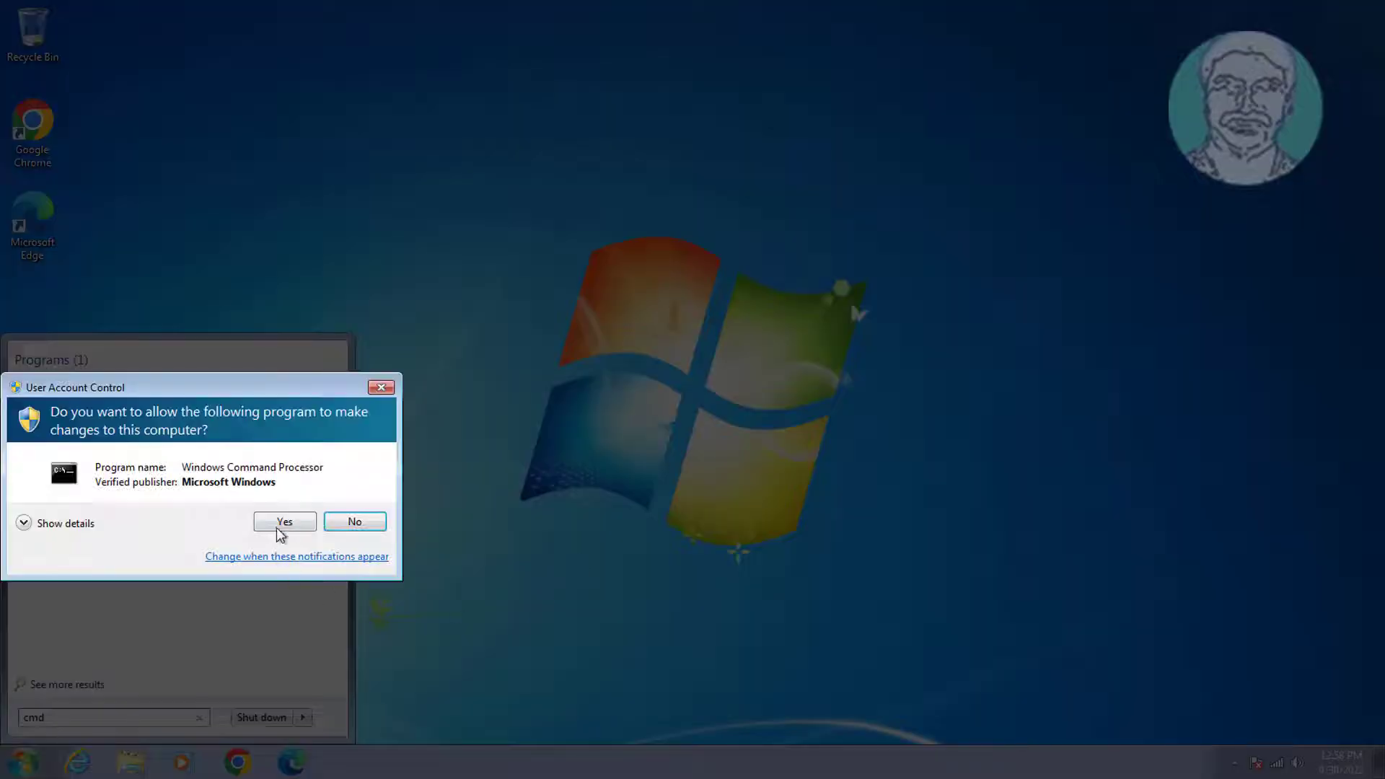
click(283, 522)
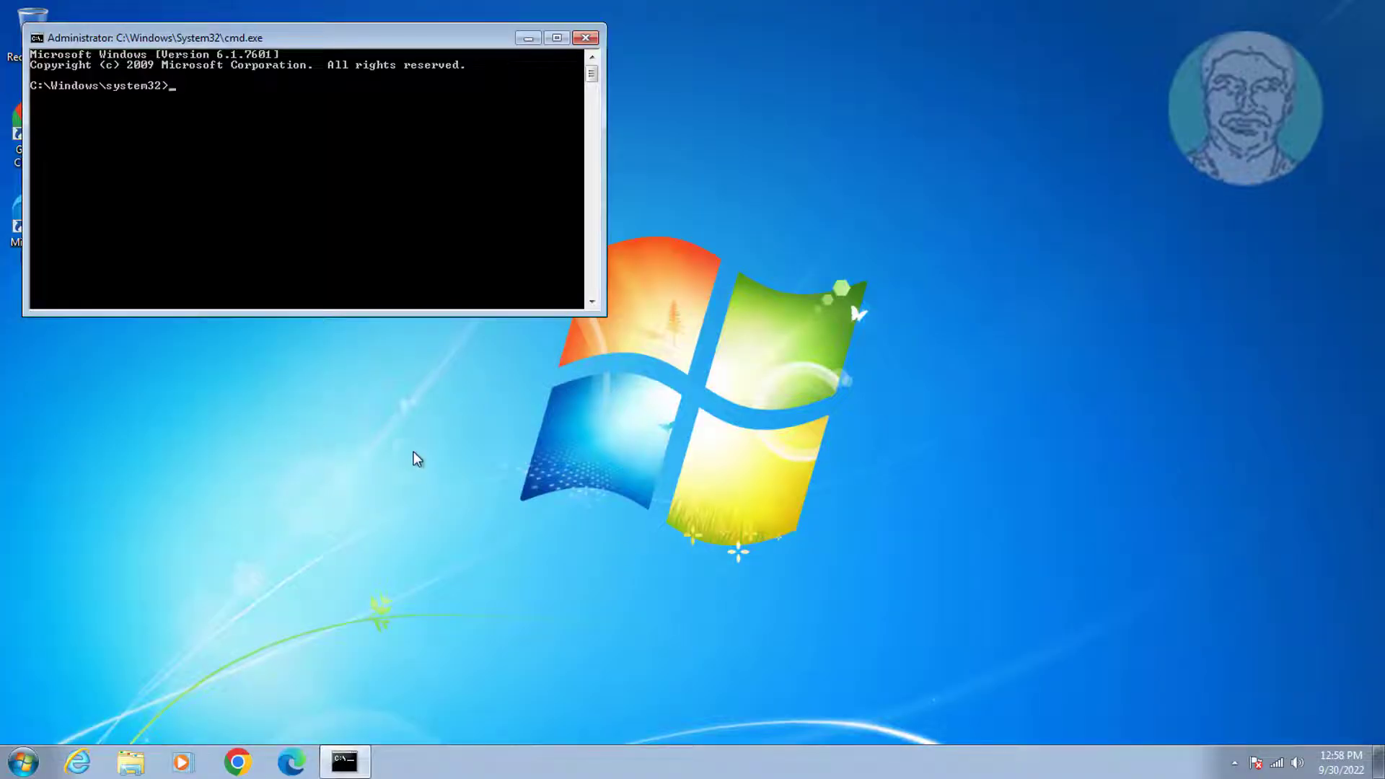
Step: Run netsh winsock reset and netsh int ip reset
drag(224, 28, 494, 158)
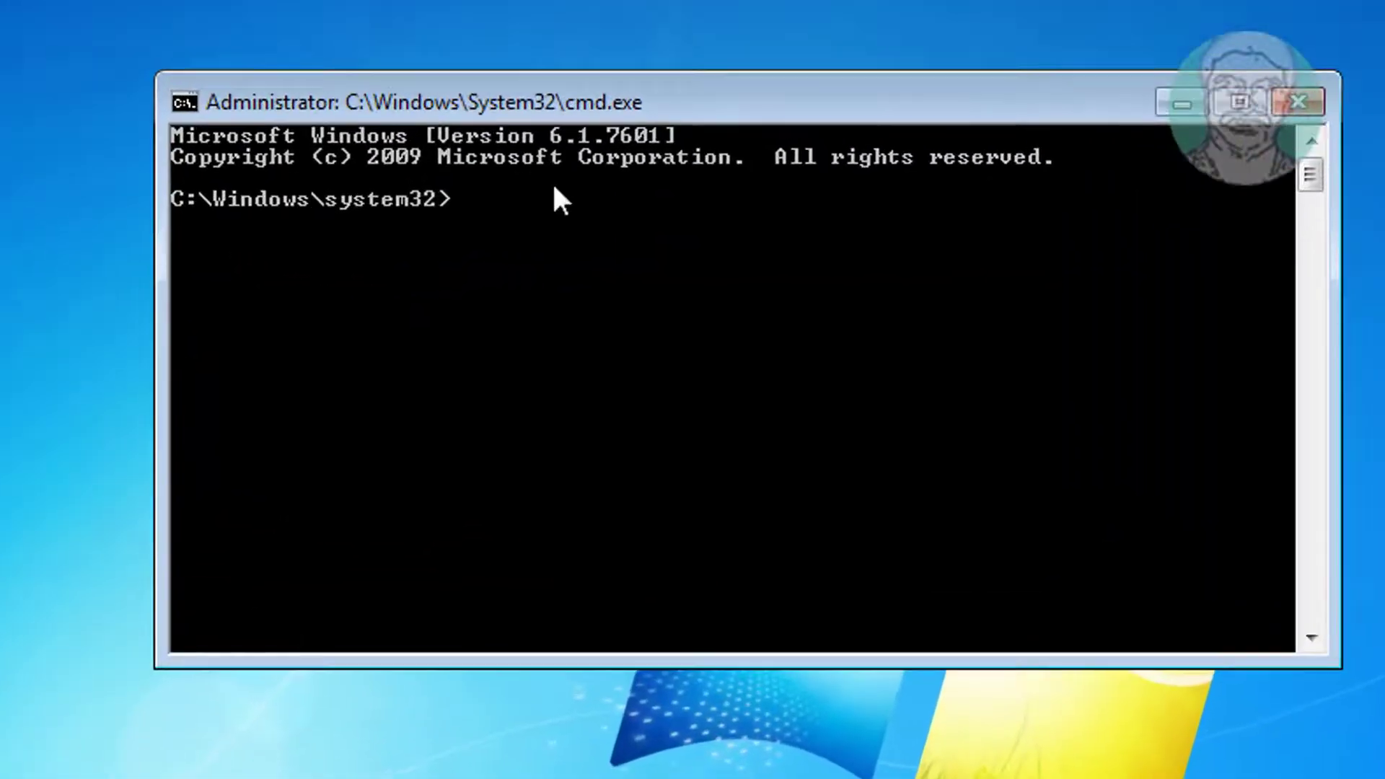
text(netsh winsock)
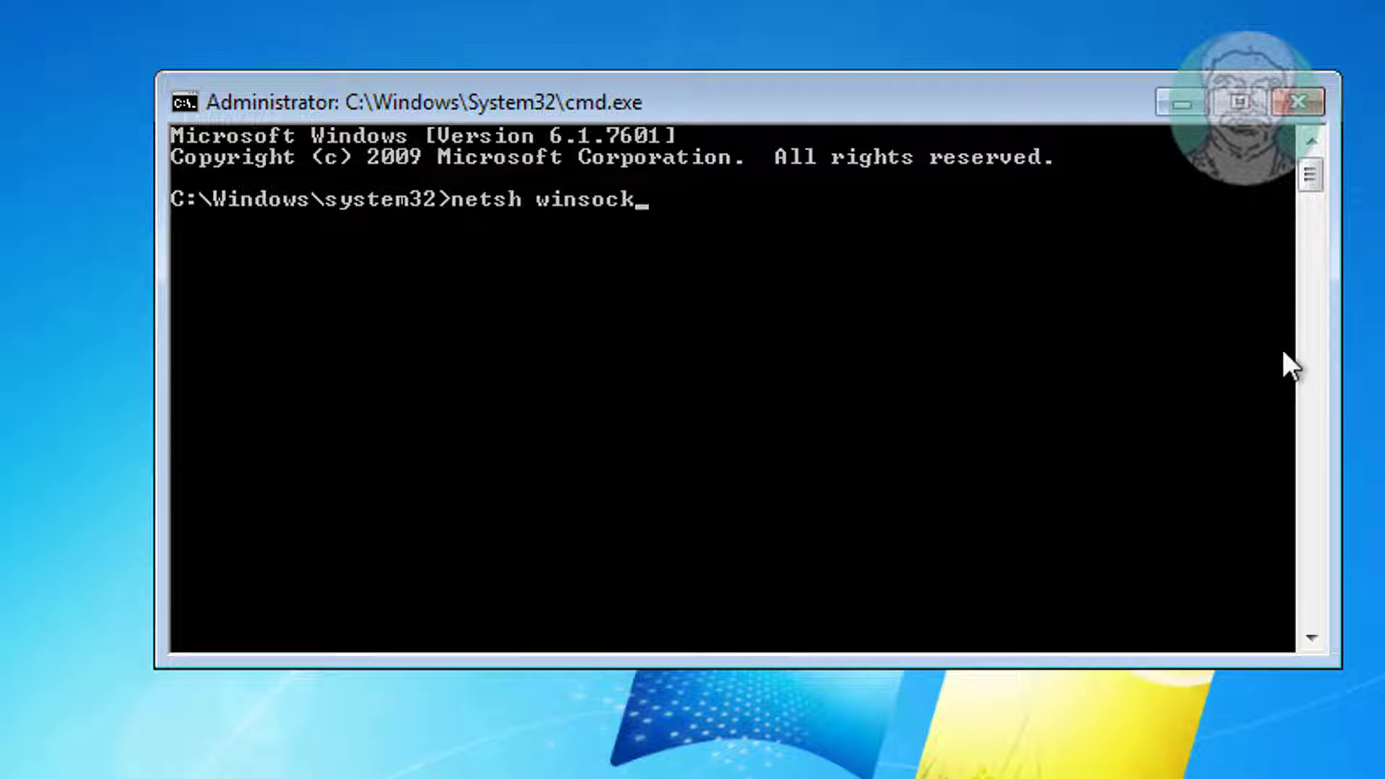
text( reset)
key(Return)
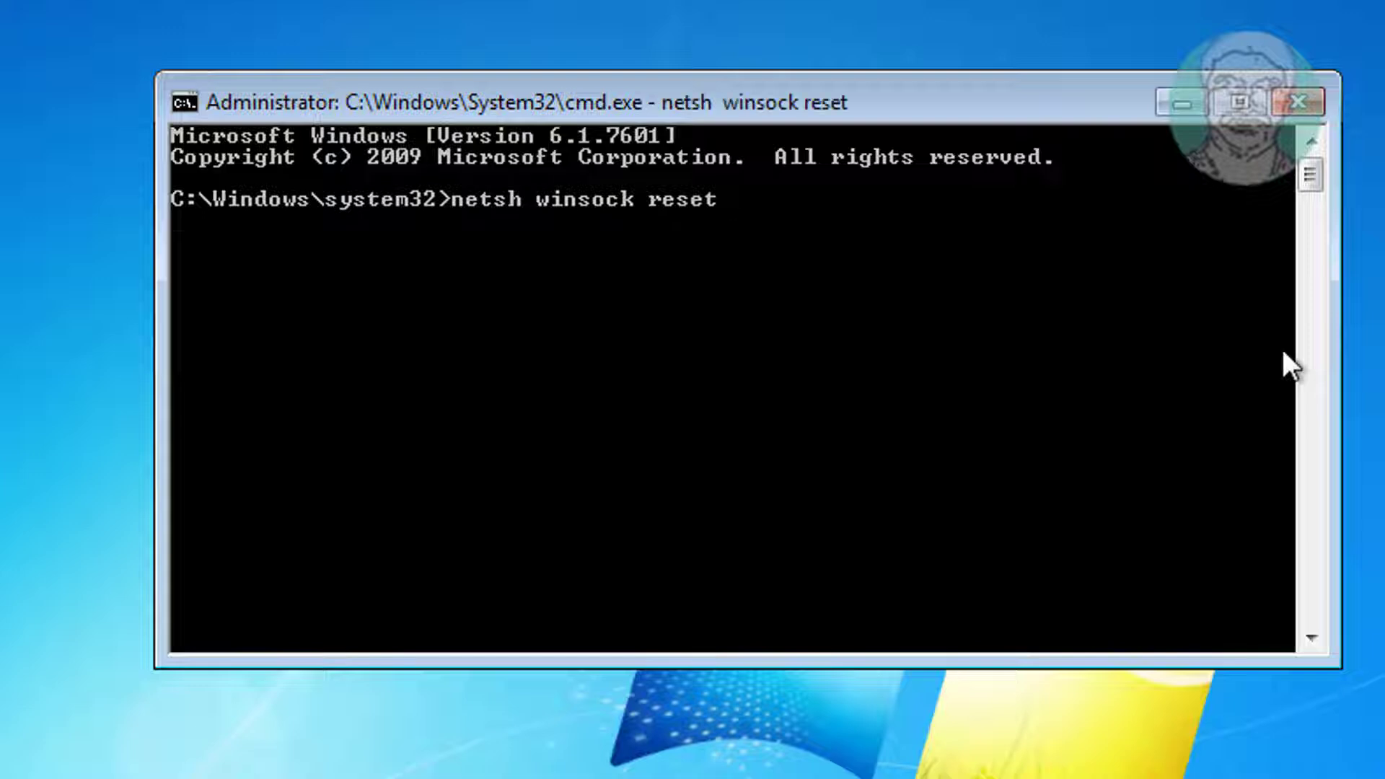
text(netsh int)
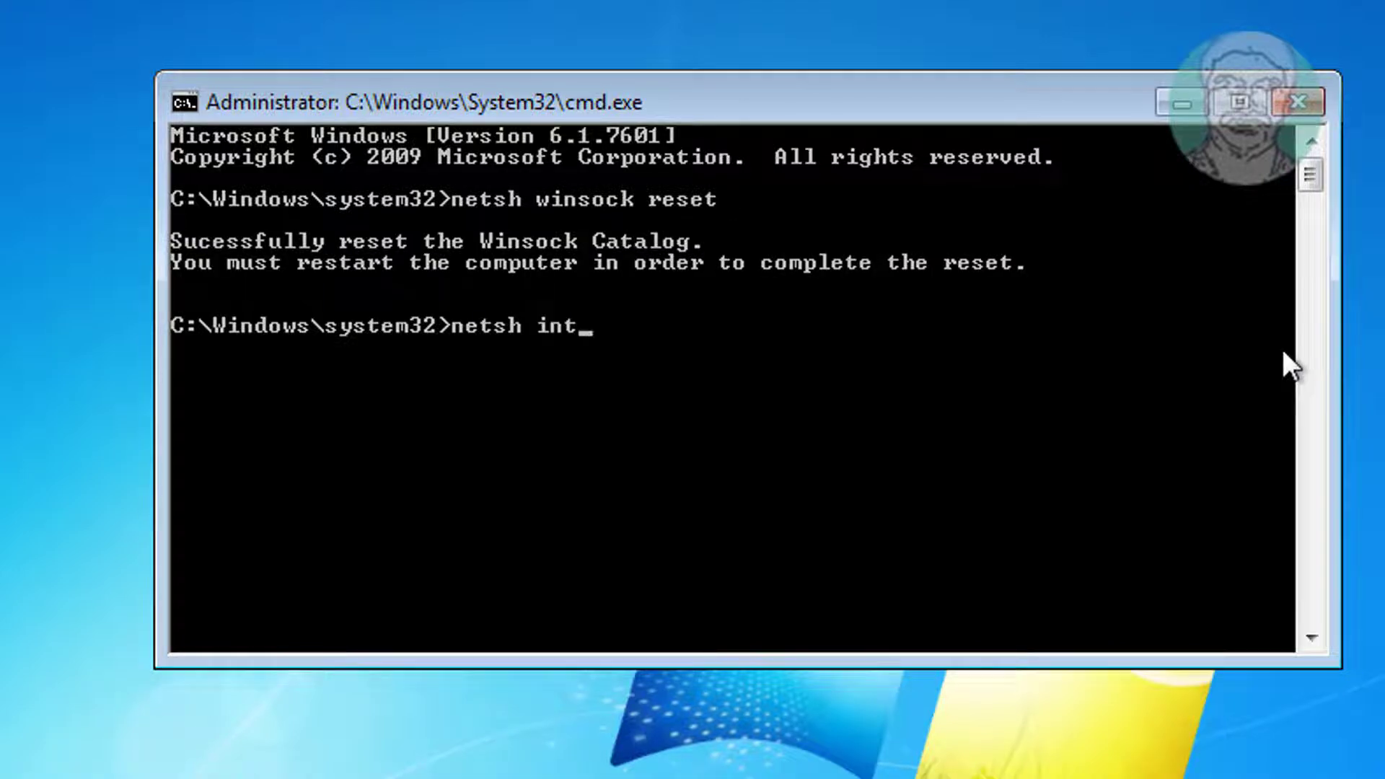
text( ip reset)
key(Return)
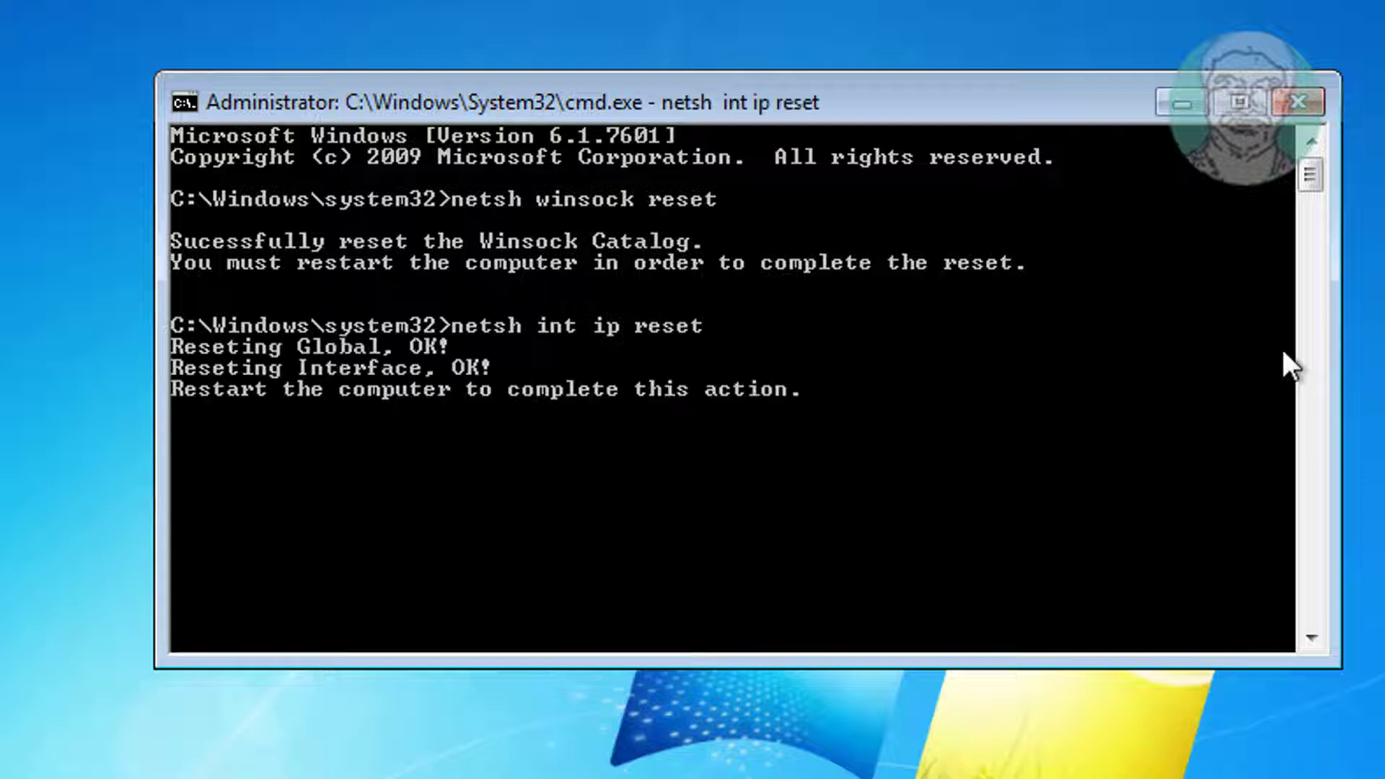
Step: Flush the DNS cache with ipconfig /flushdns and exit Command Prompt
text(ipconfig /flushdns)
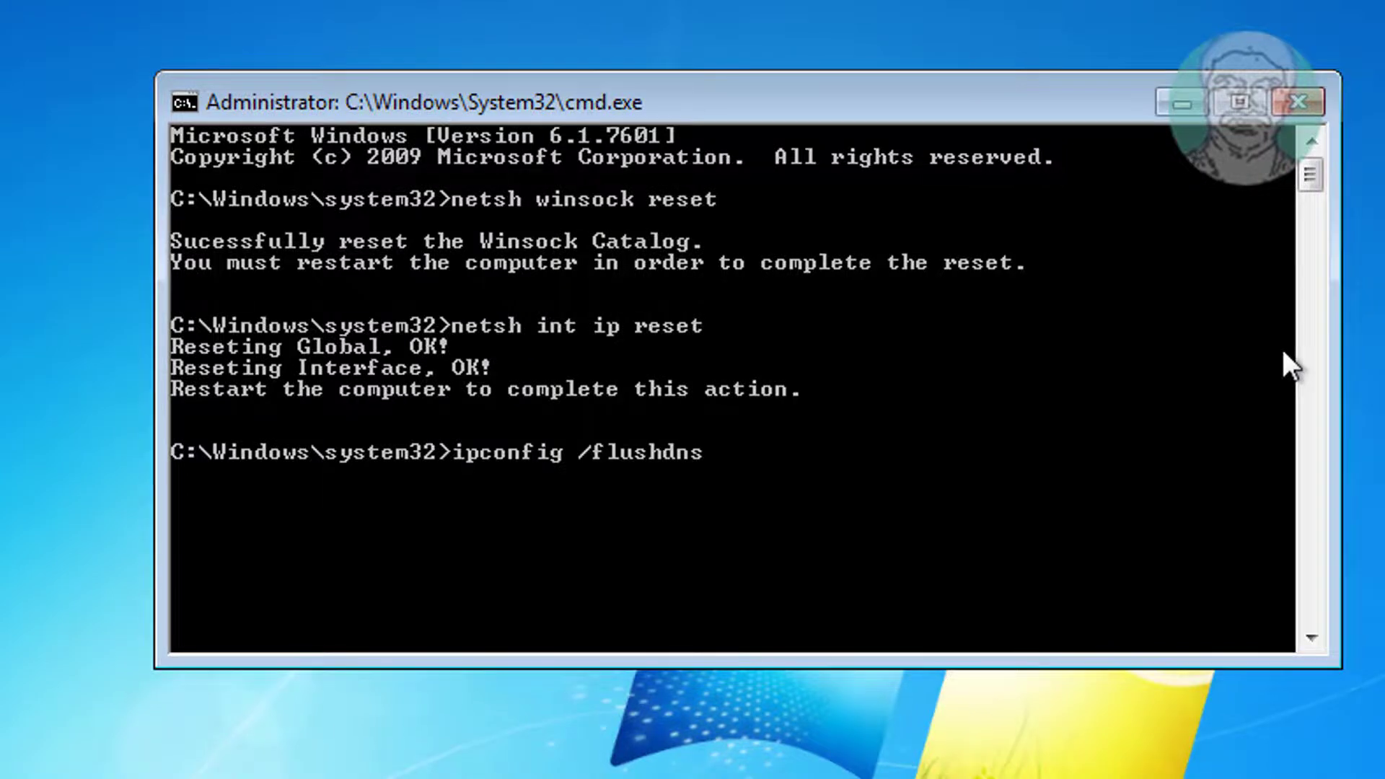
key(Return)
text(exit)
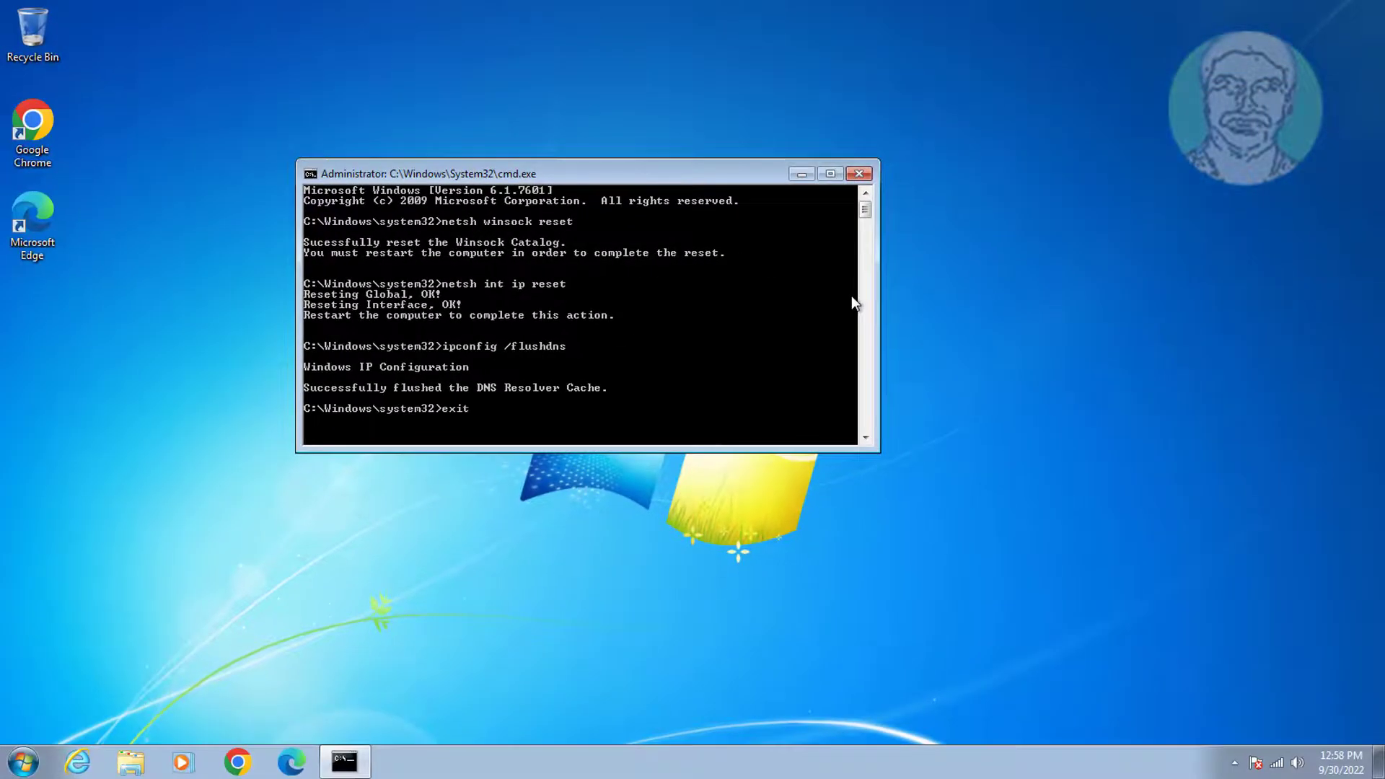
key(Return)
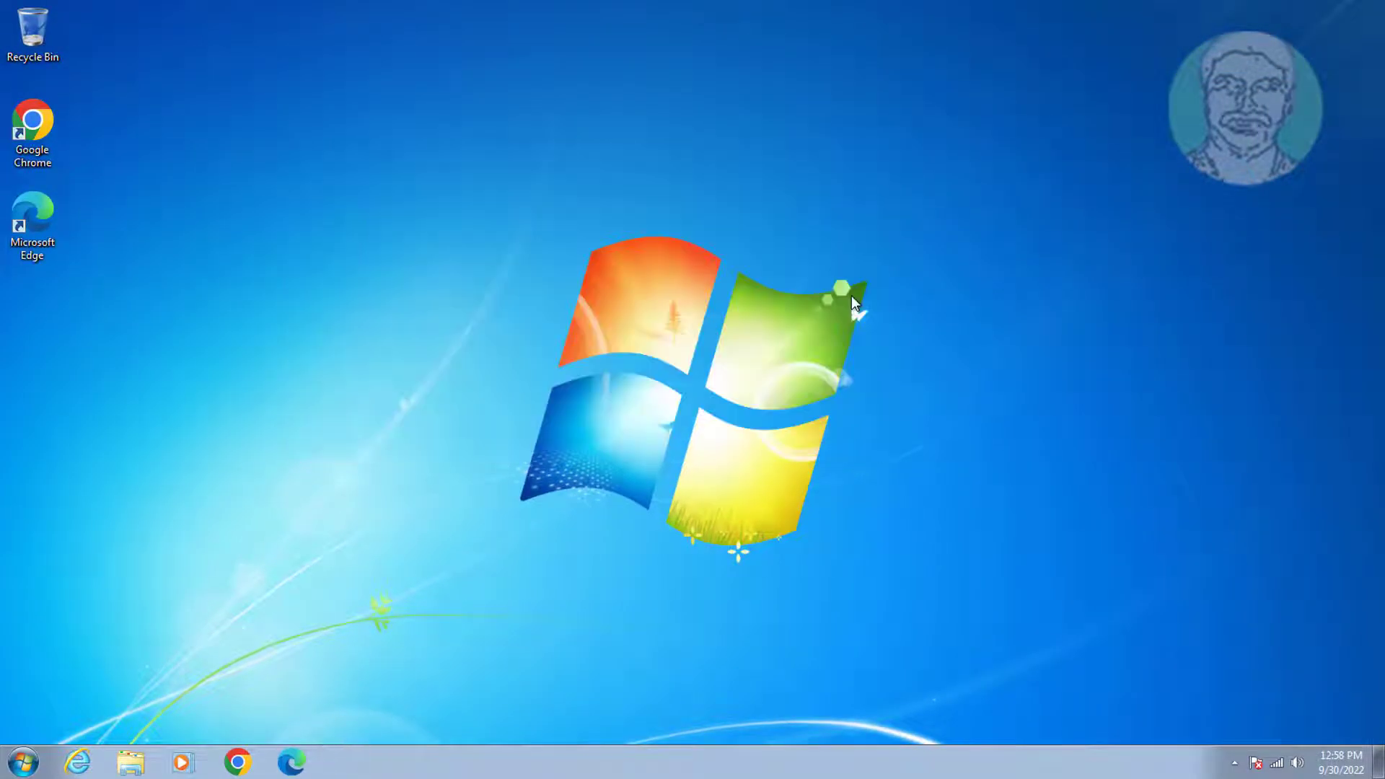
Step: Restart the computer from the Start menu's Shut down options
click(23, 761)
click(309, 718)
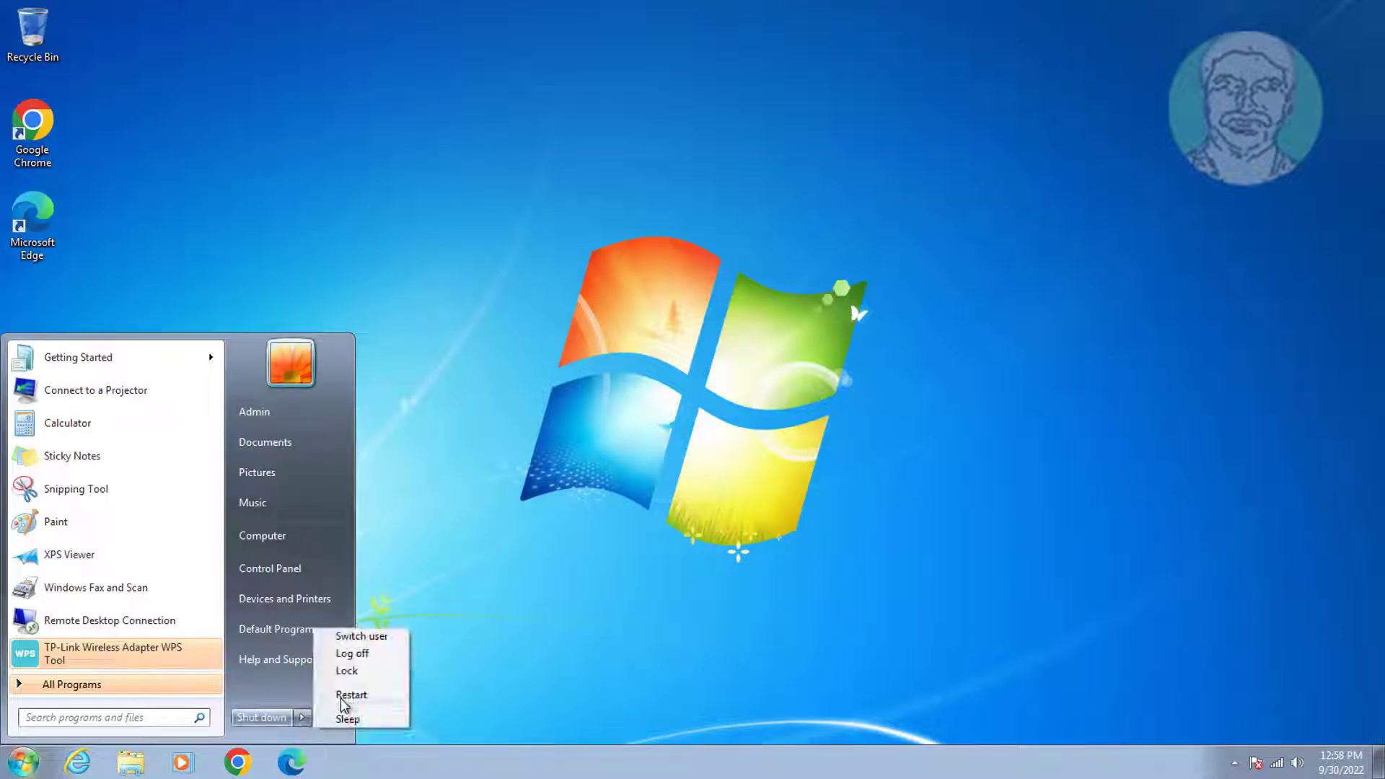
click(346, 695)
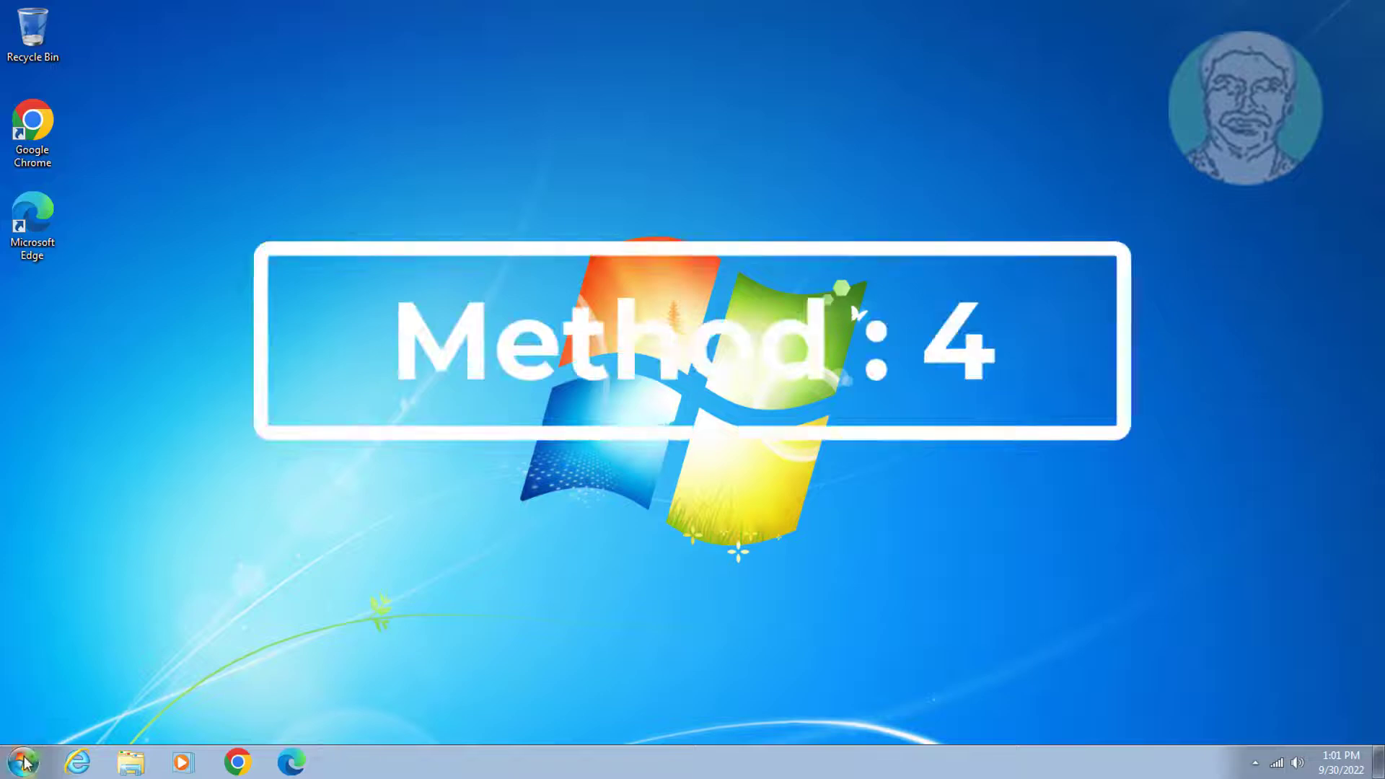
Step: Search the Start menu for 'device manager' after the reboot
click(22, 762)
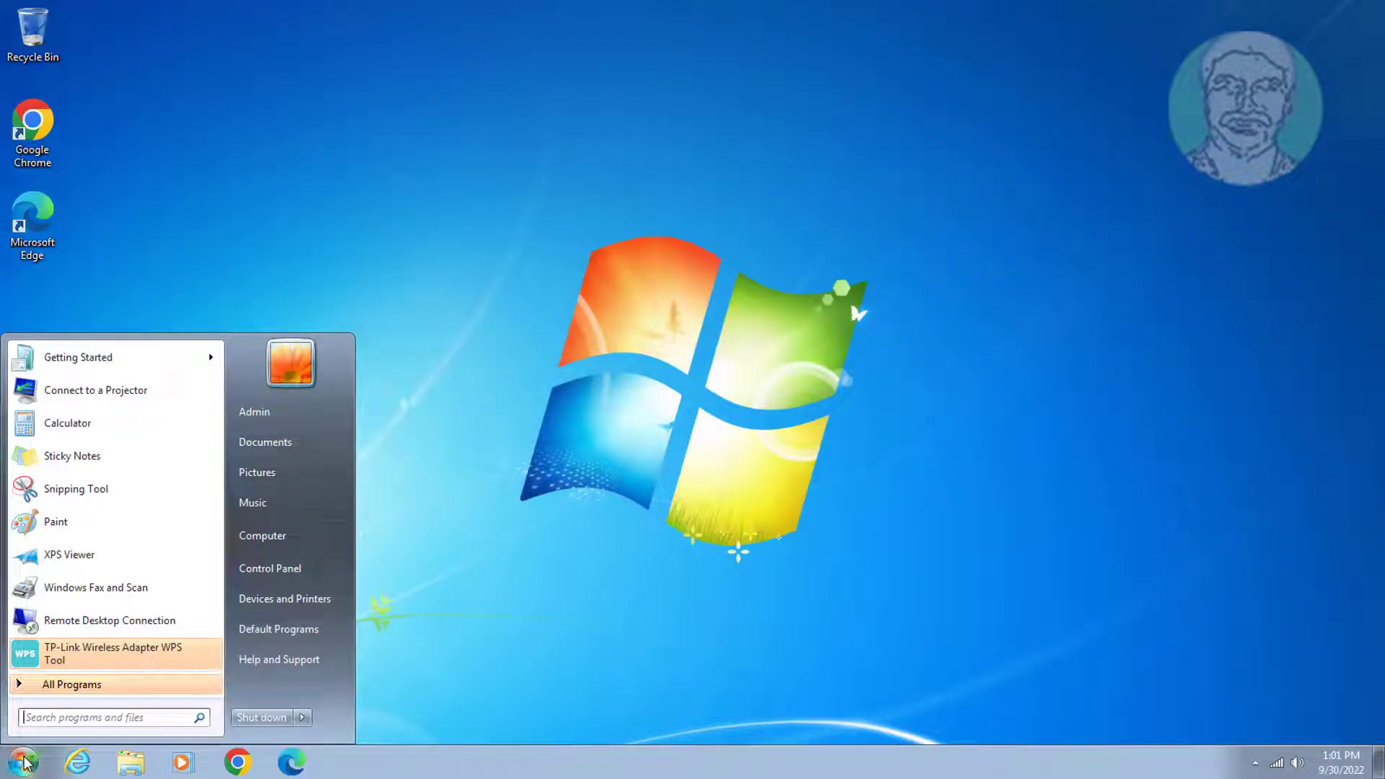
click(51, 721)
text(de)
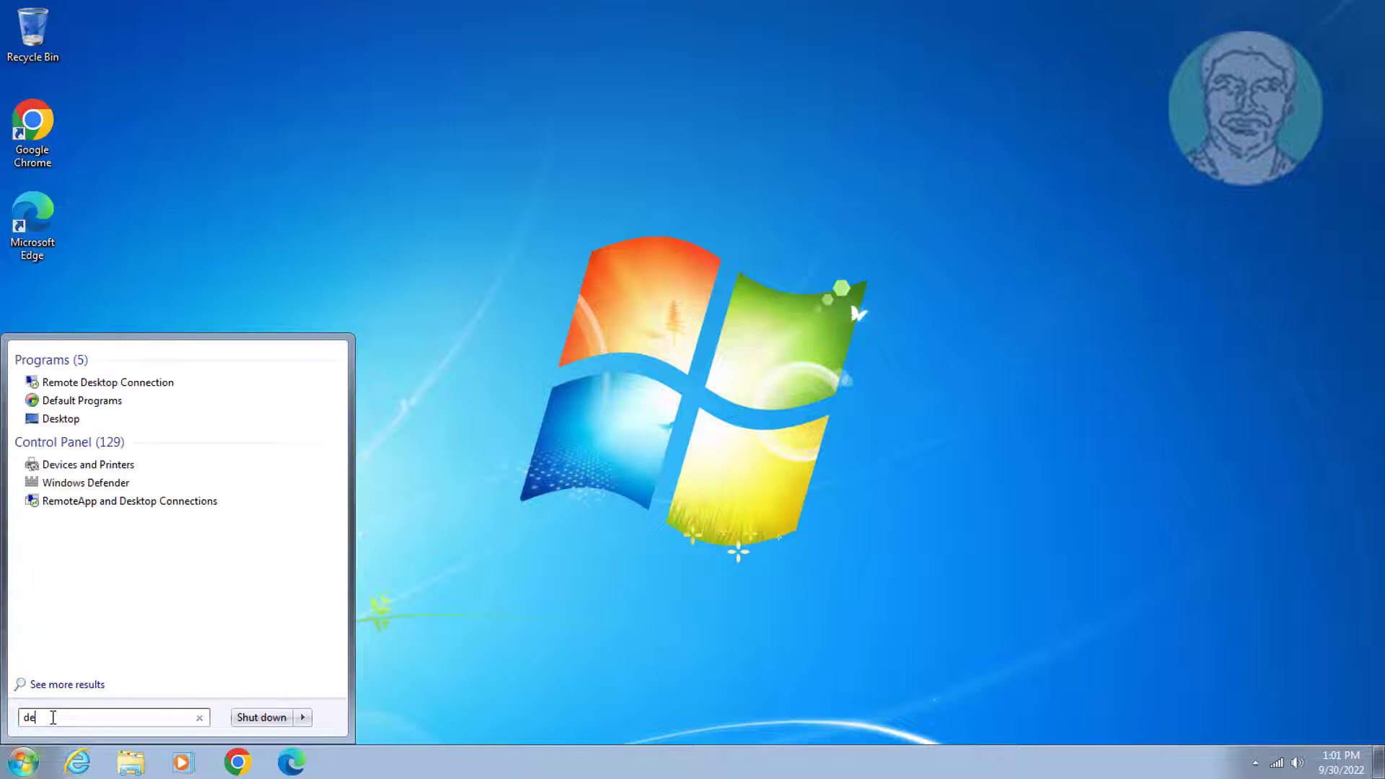
text(vice manager)
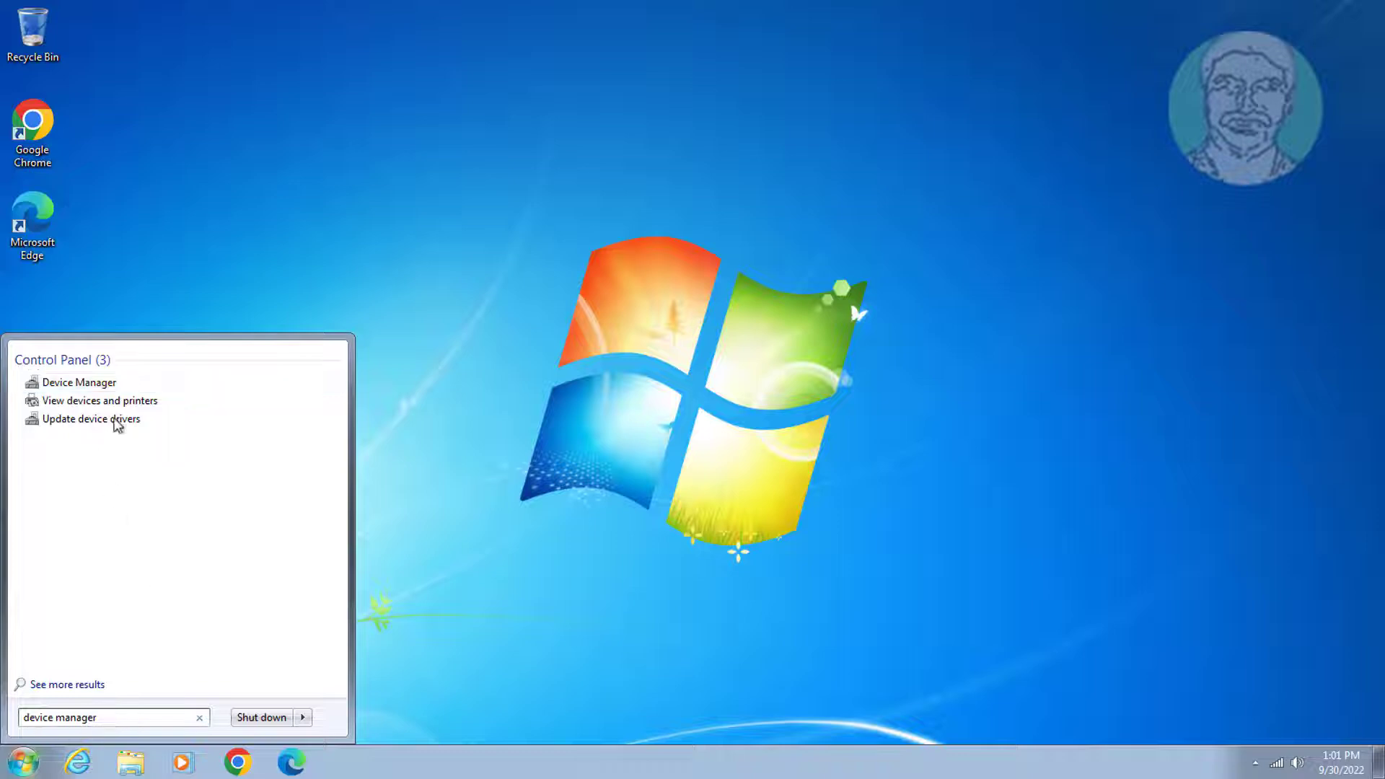
Step: Open Device Manager and select the TP-Link Wireless USB Adapter under Network adapters
click(101, 383)
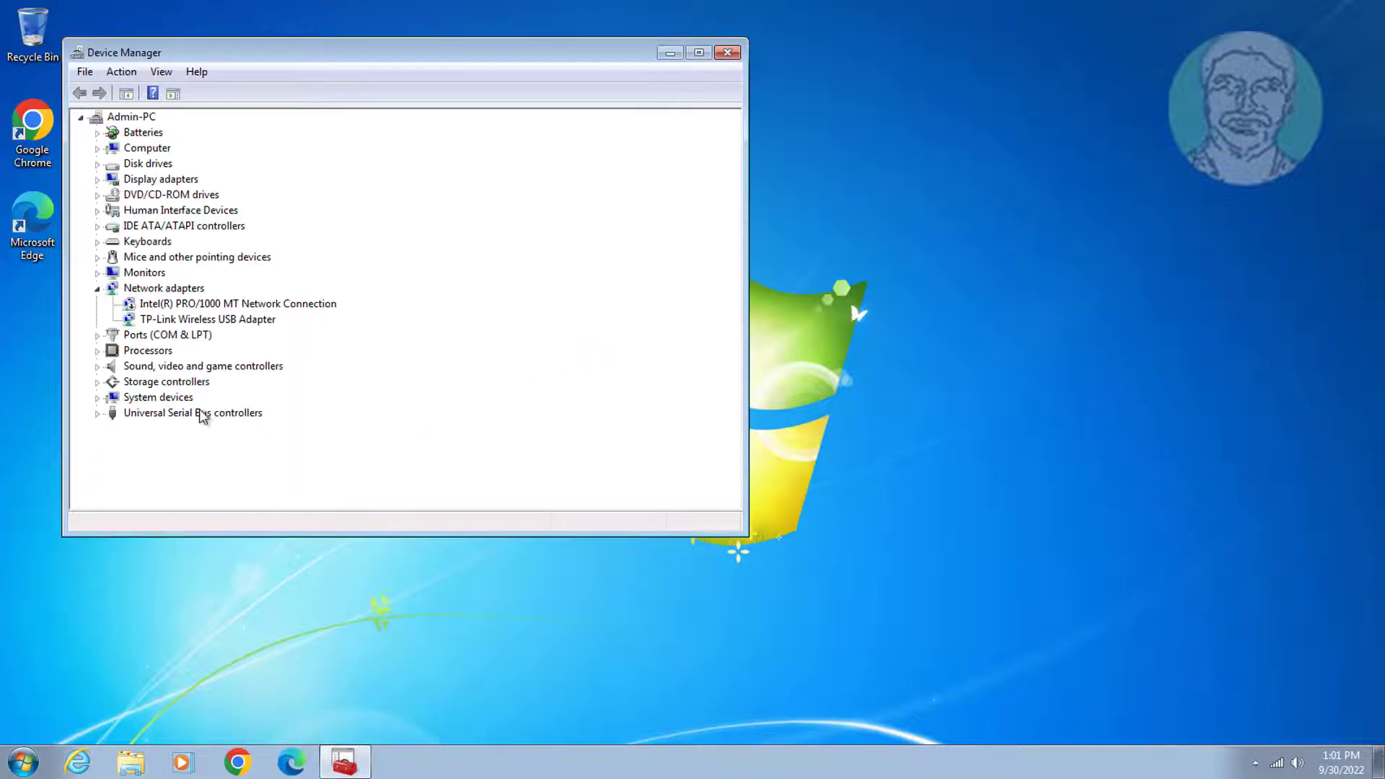
click(97, 289)
click(137, 289)
click(97, 289)
click(208, 319)
Step: Update the TP-Link adapter's driver by picking the TP-Link Wireless USB Adapter driver from this computer
right_click(257, 326)
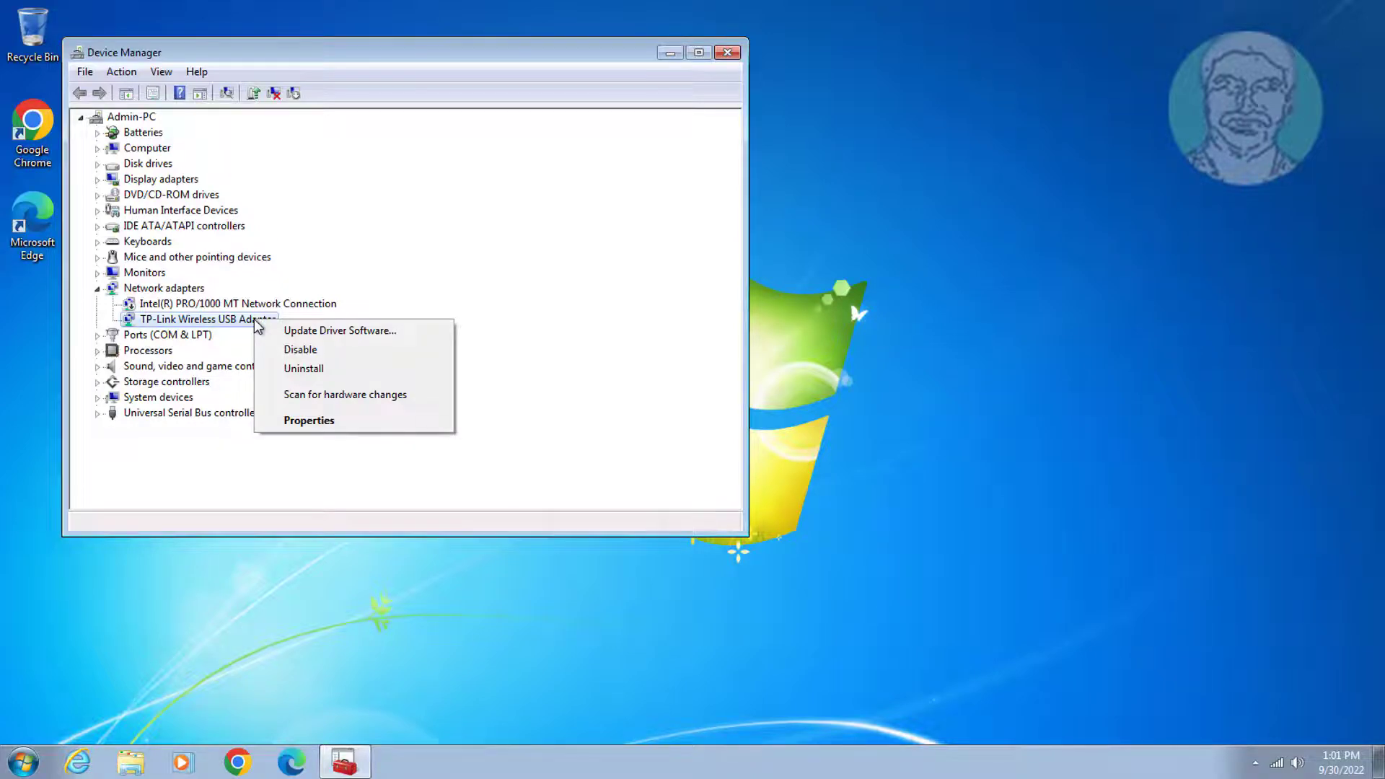
click(359, 336)
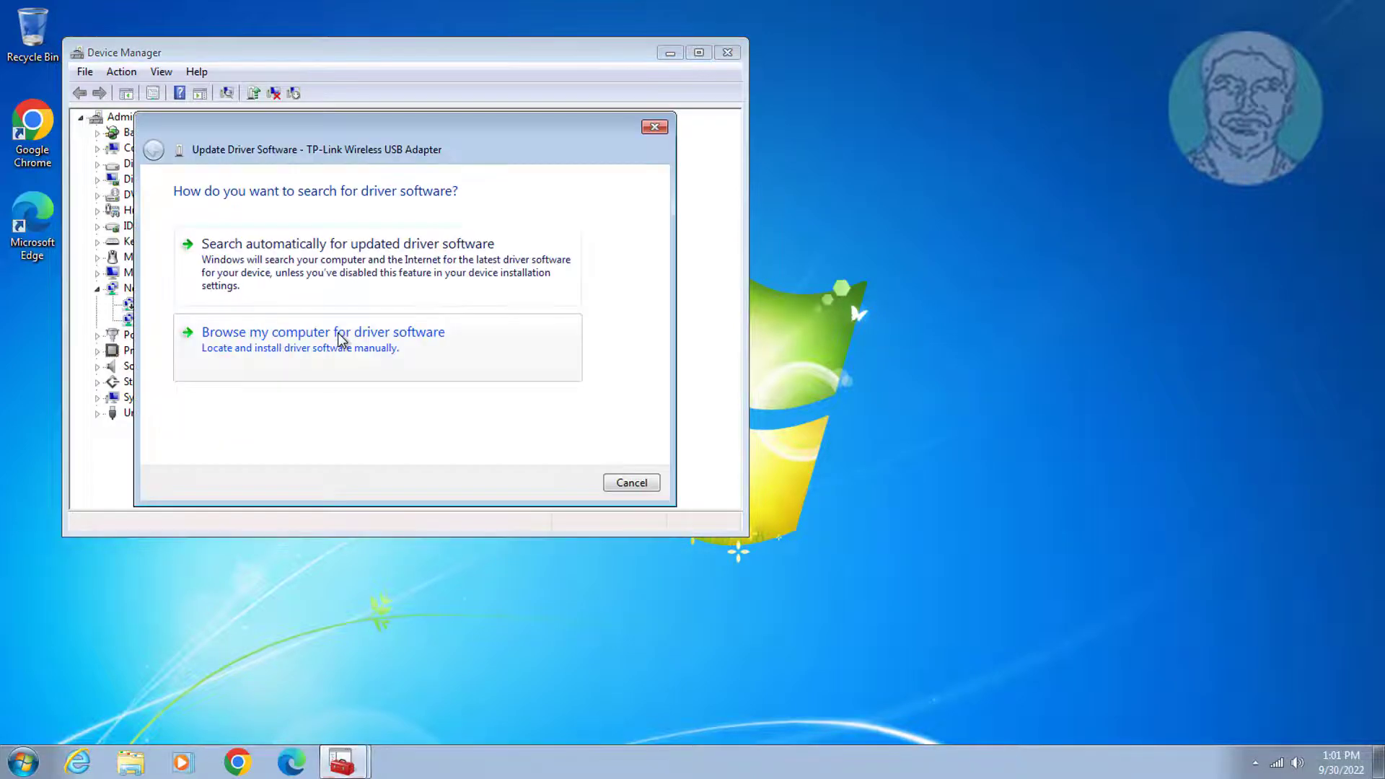
click(423, 330)
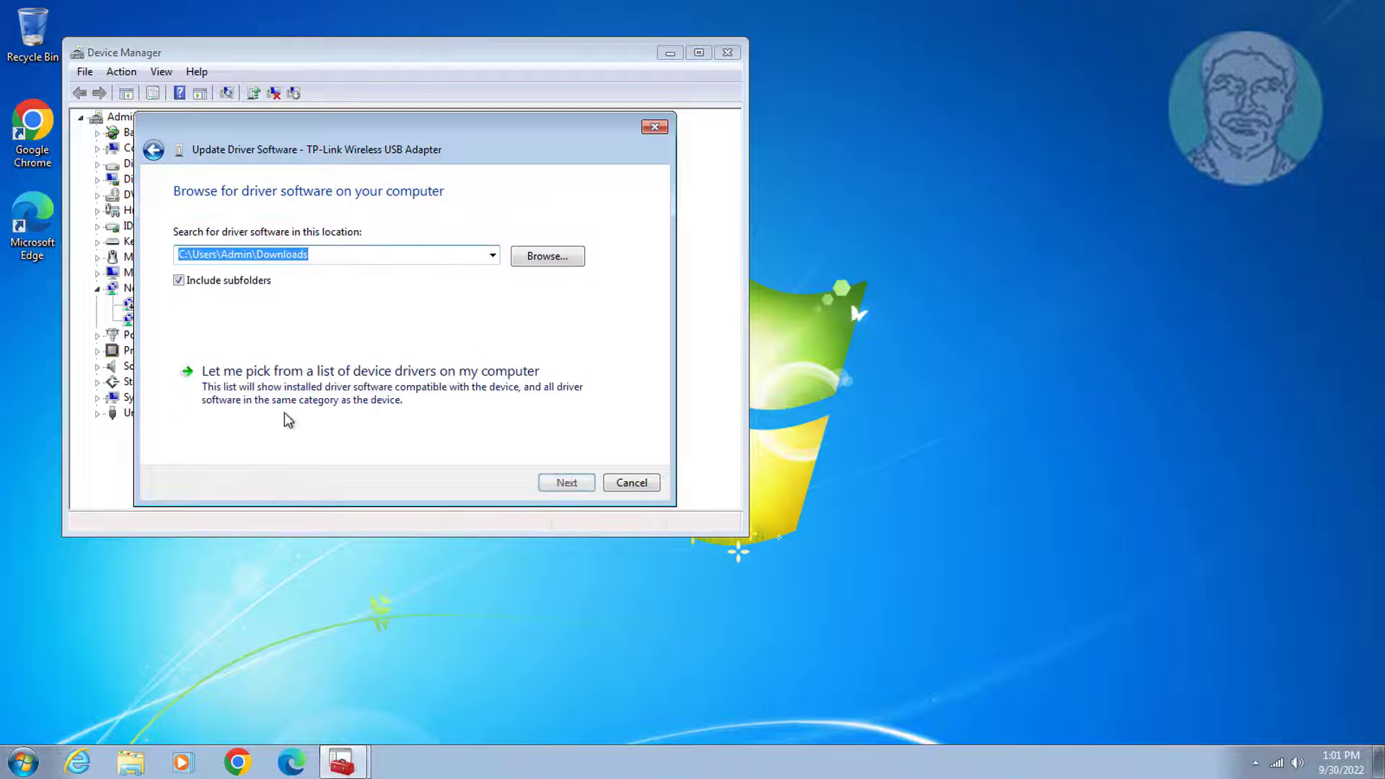
click(381, 408)
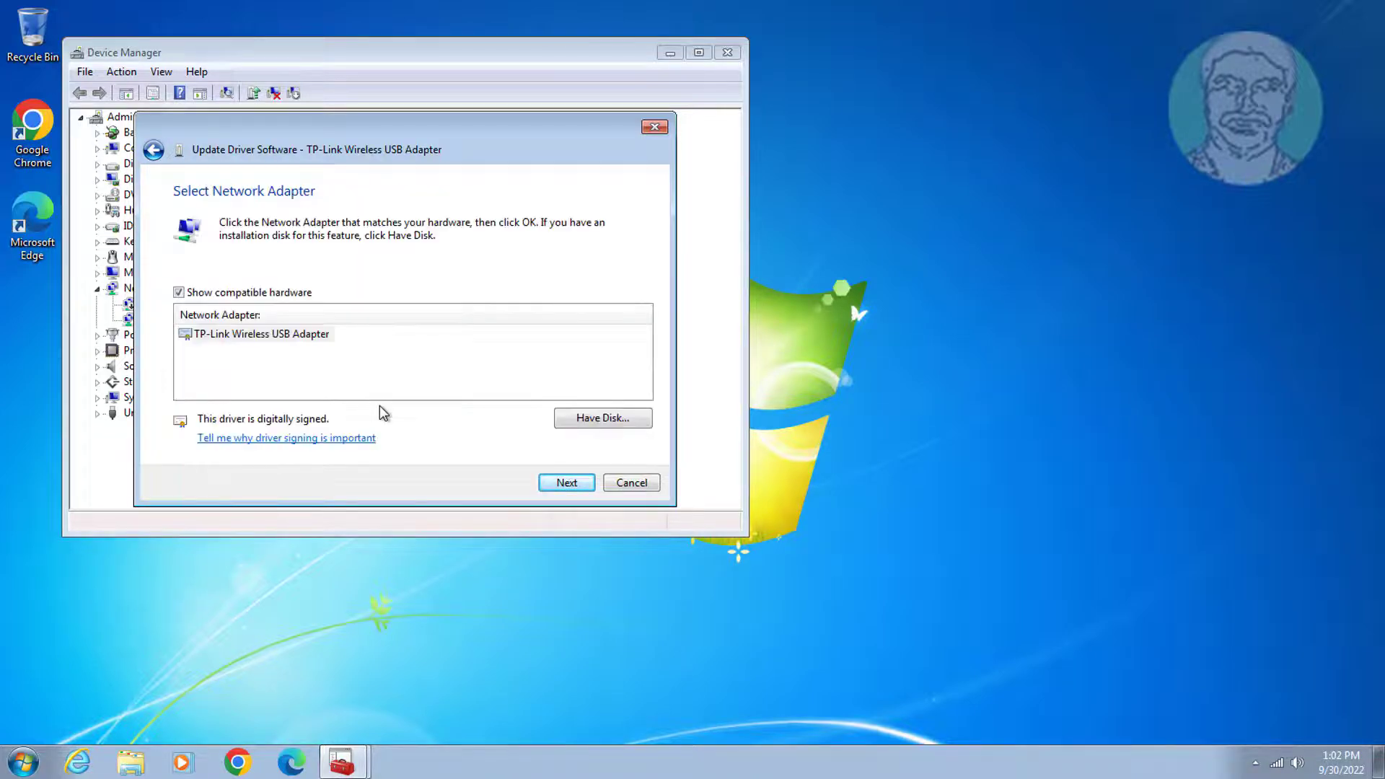
click(276, 336)
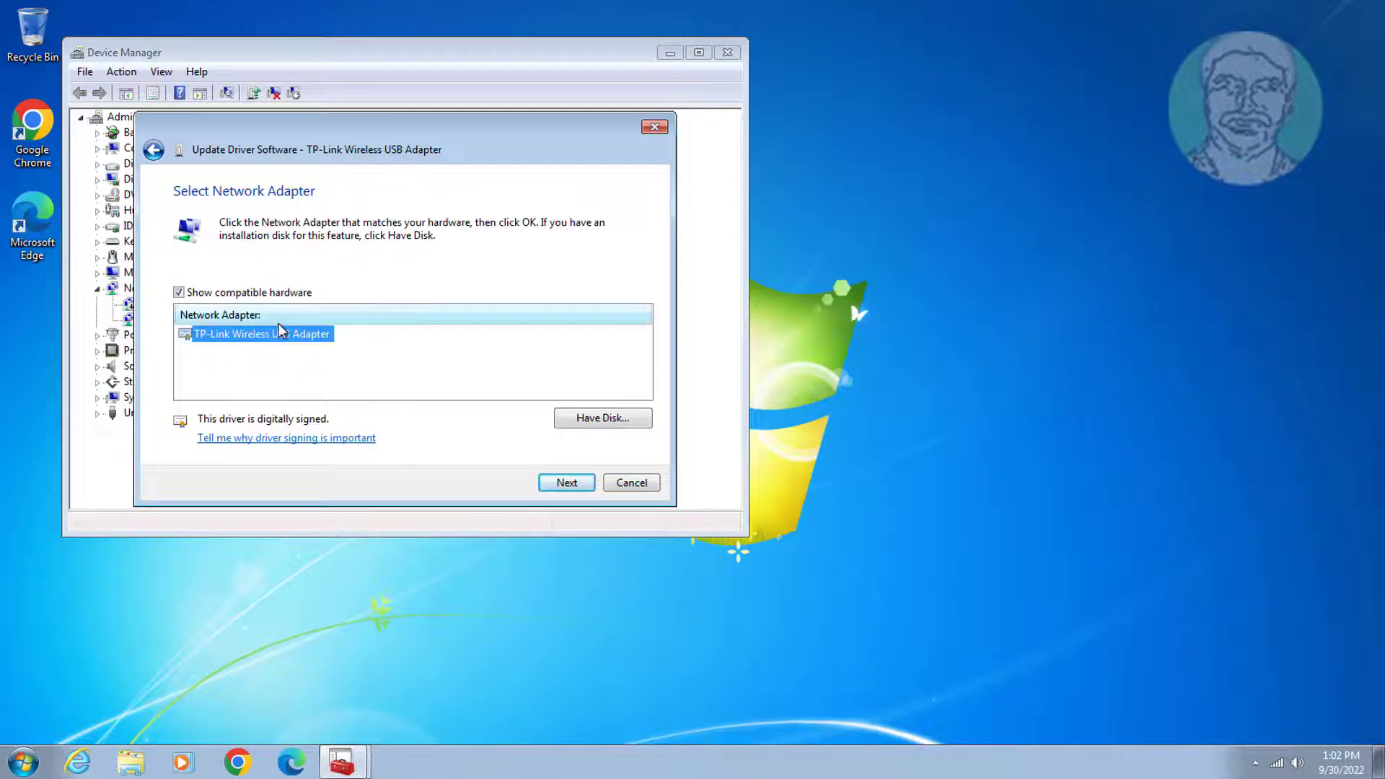
click(565, 482)
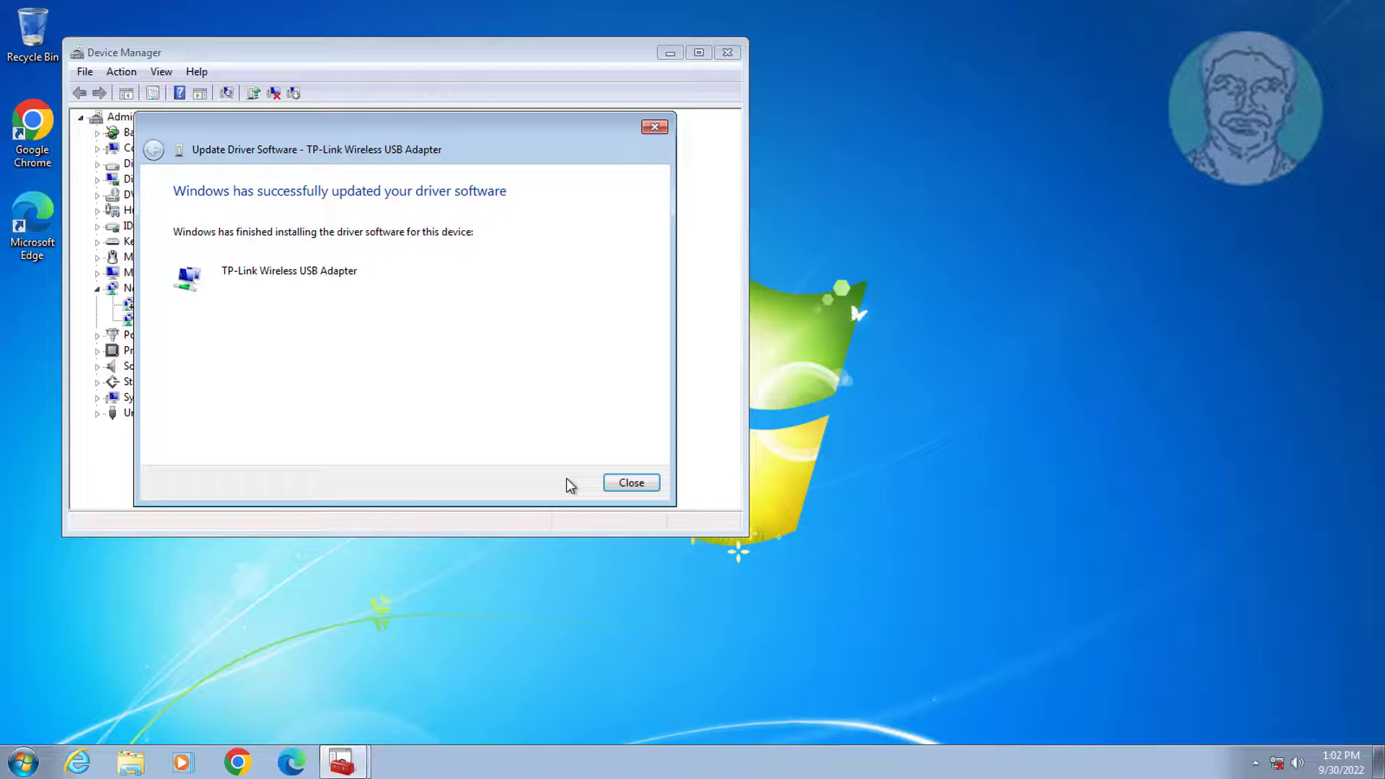
click(614, 483)
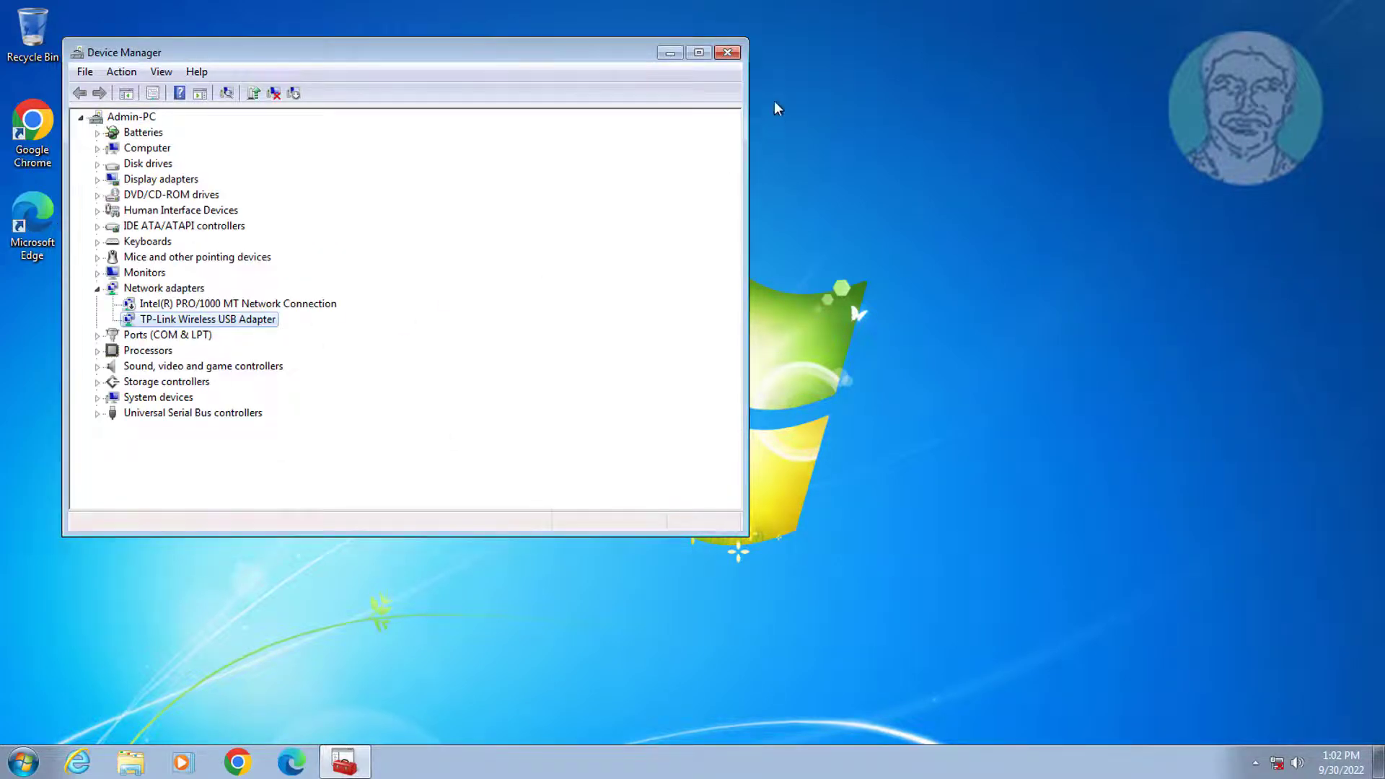
Step: Close Device Manager and reopen it via a 'device manager' Start search
click(727, 53)
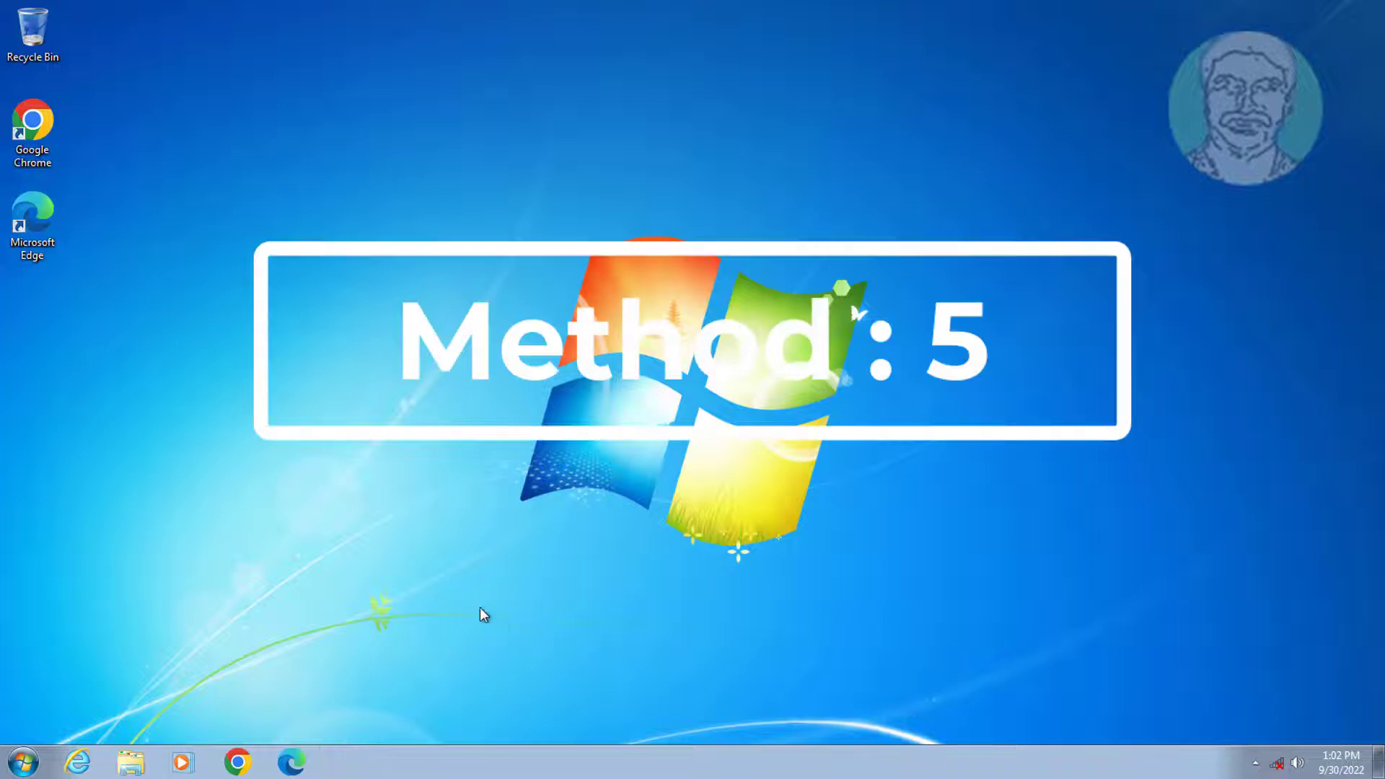
click(23, 762)
text(dev)
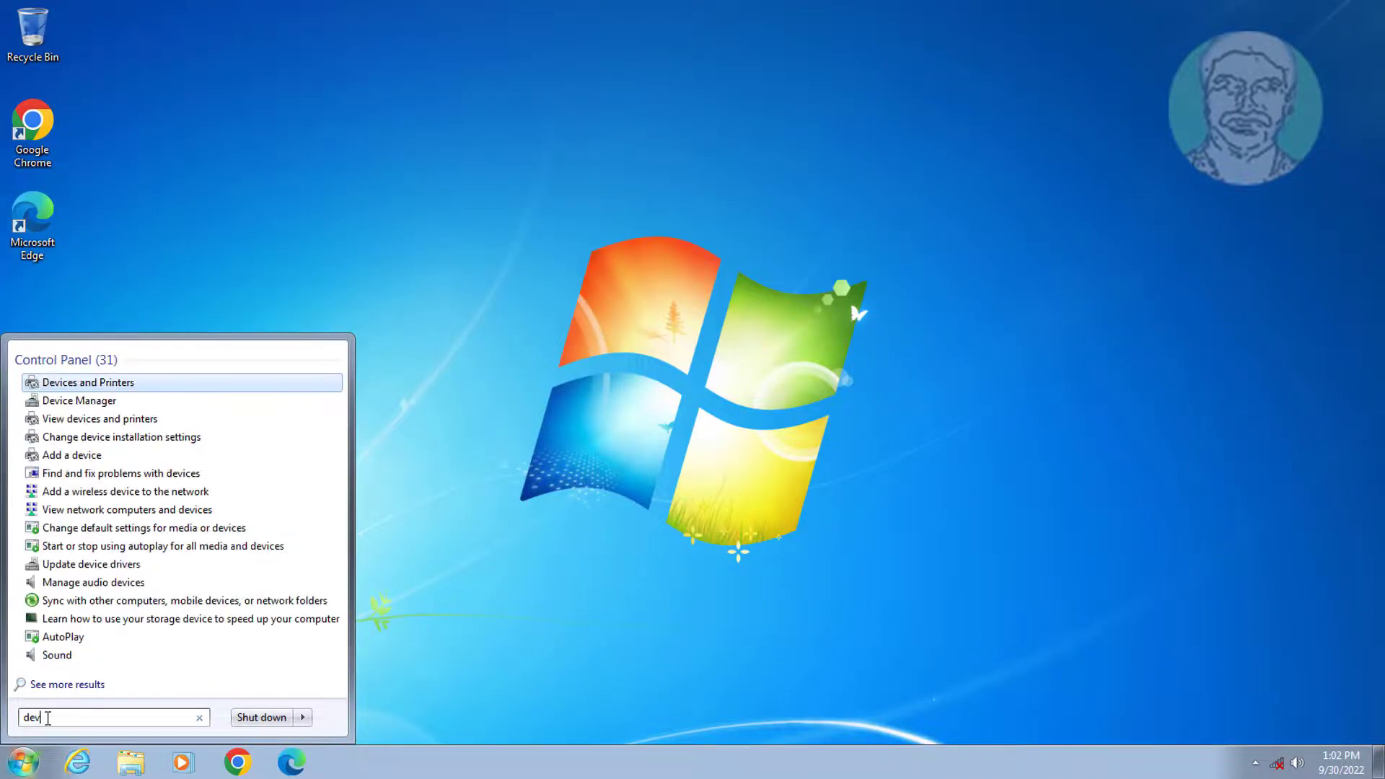
text(ice manager)
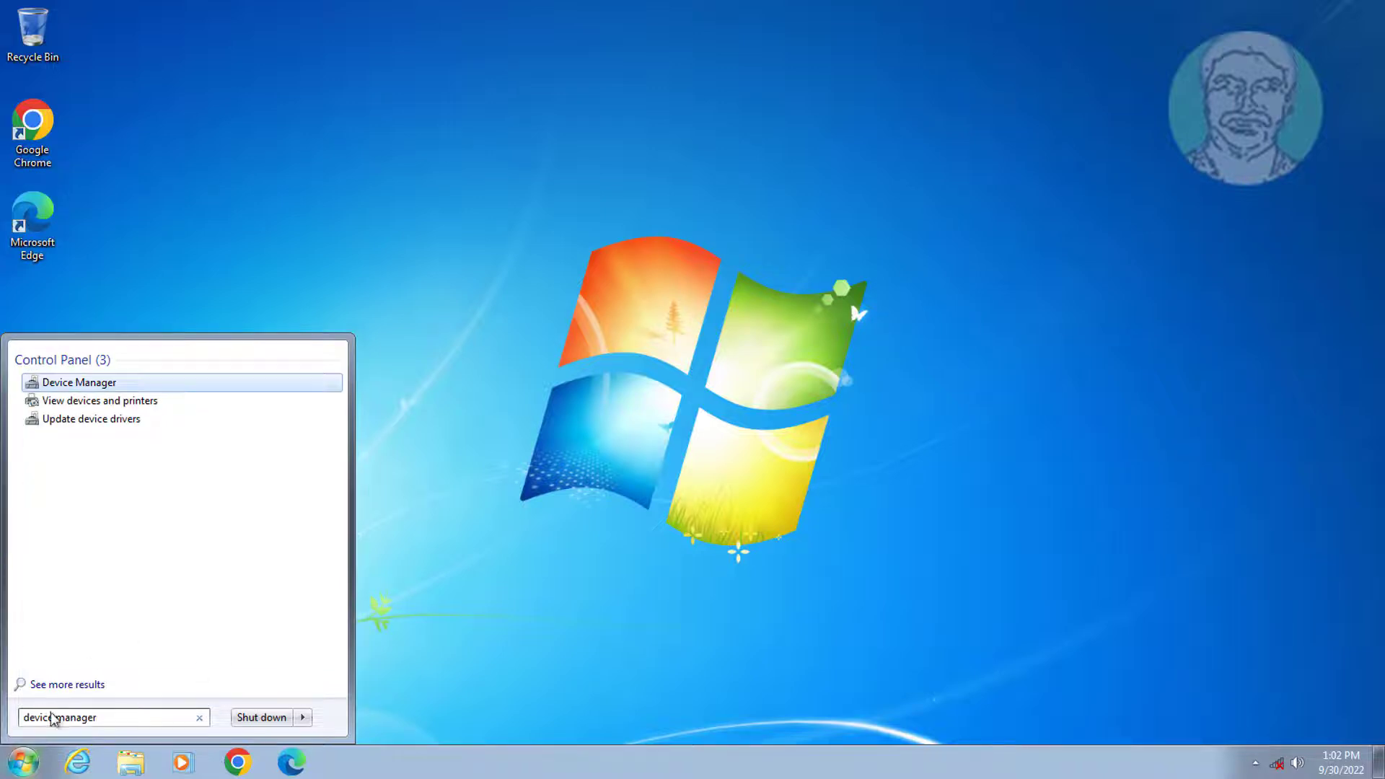
click(80, 383)
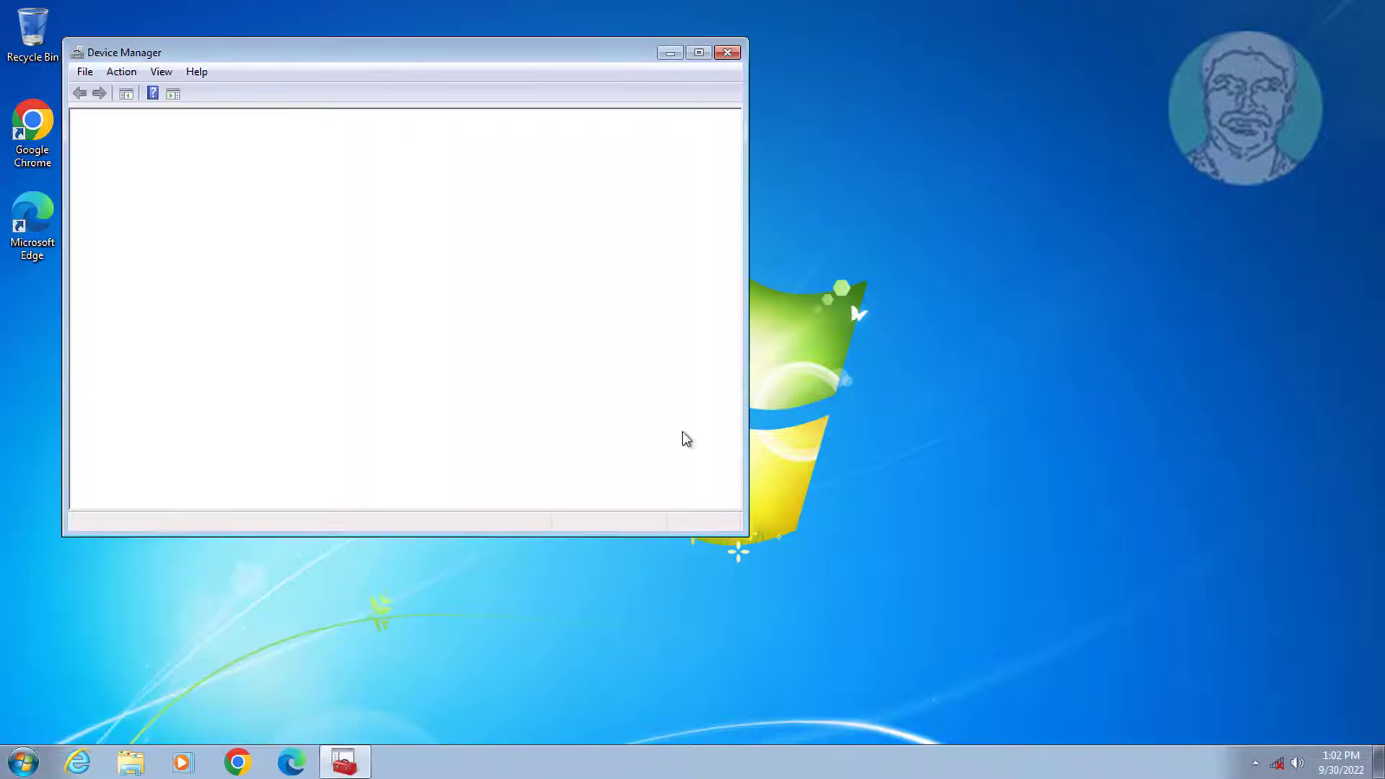
Step: Uninstall the TP-Link Wireless USB Adapter from Network adapters and confirm with OK
click(98, 289)
click(139, 290)
click(97, 289)
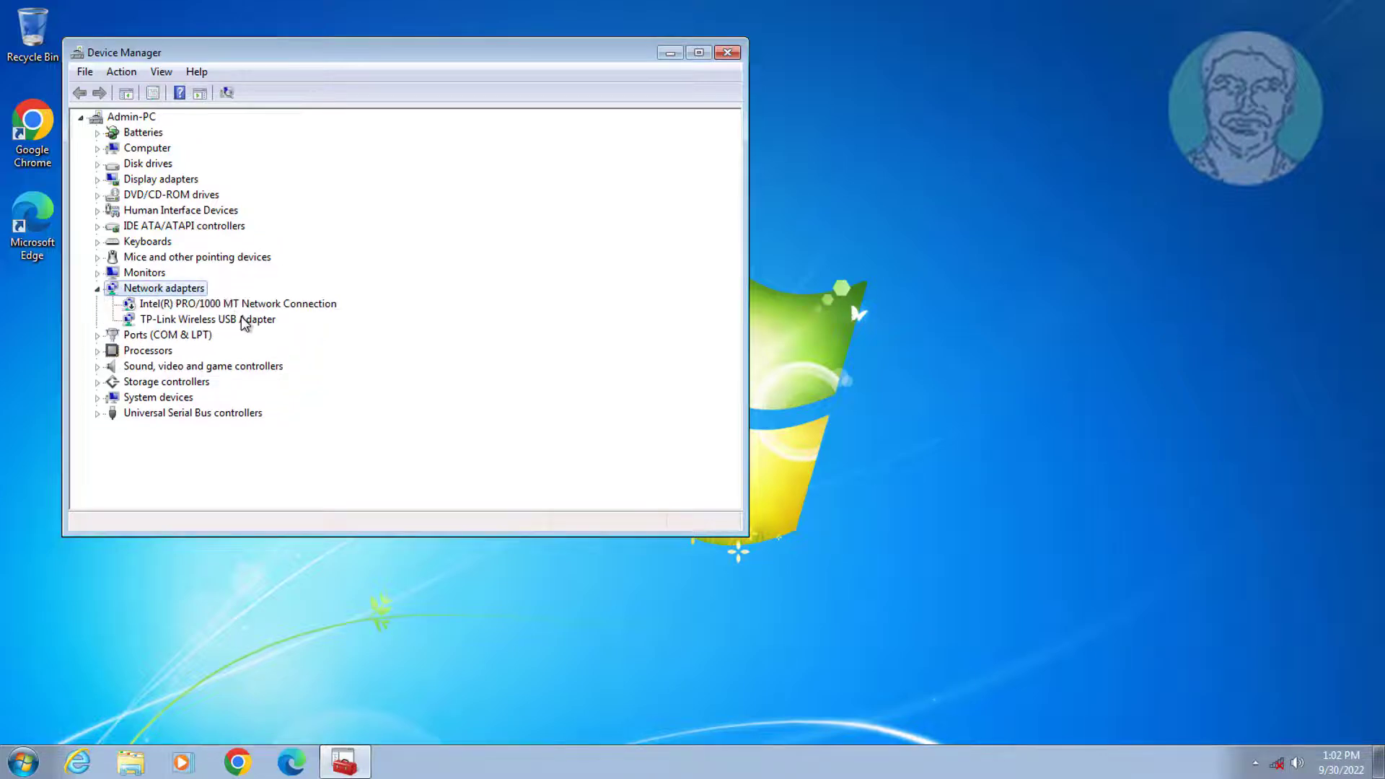
click(241, 318)
right_click(263, 319)
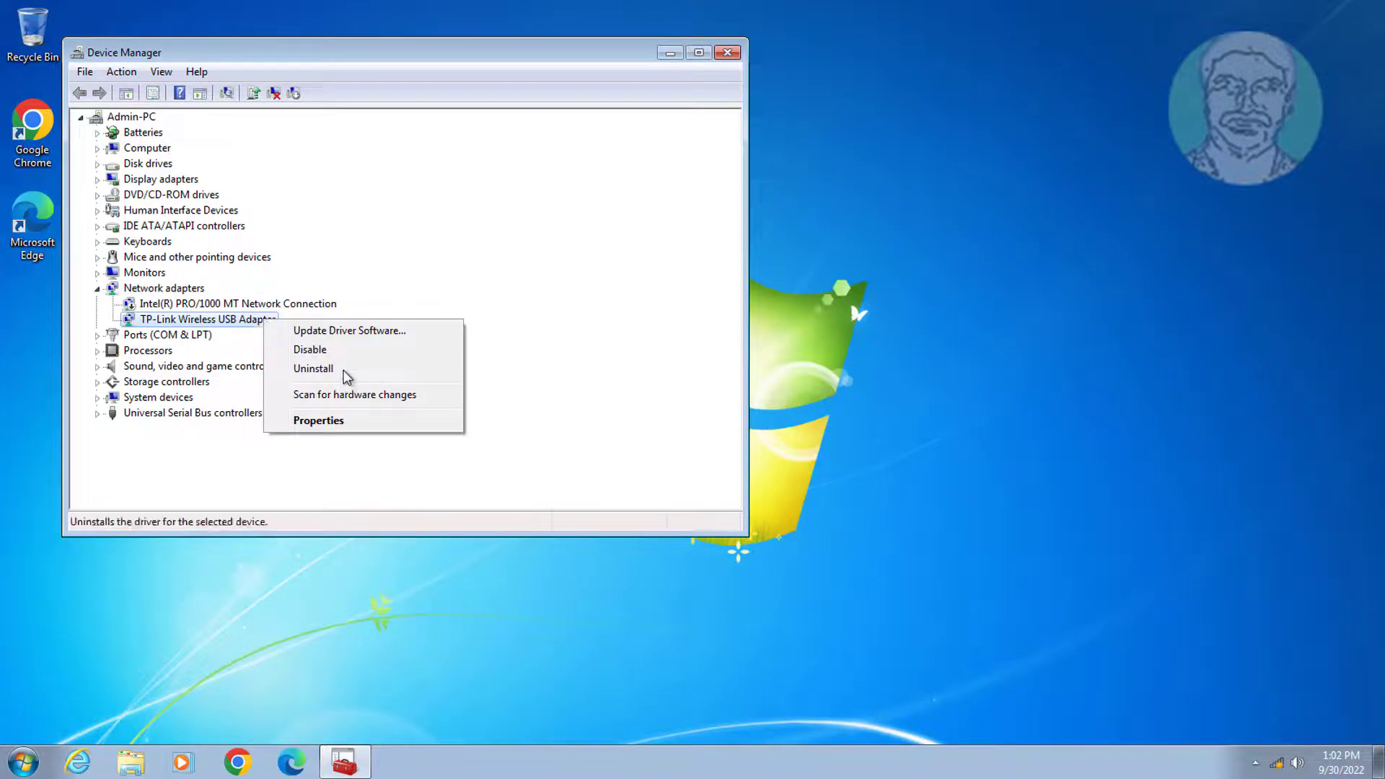
click(344, 370)
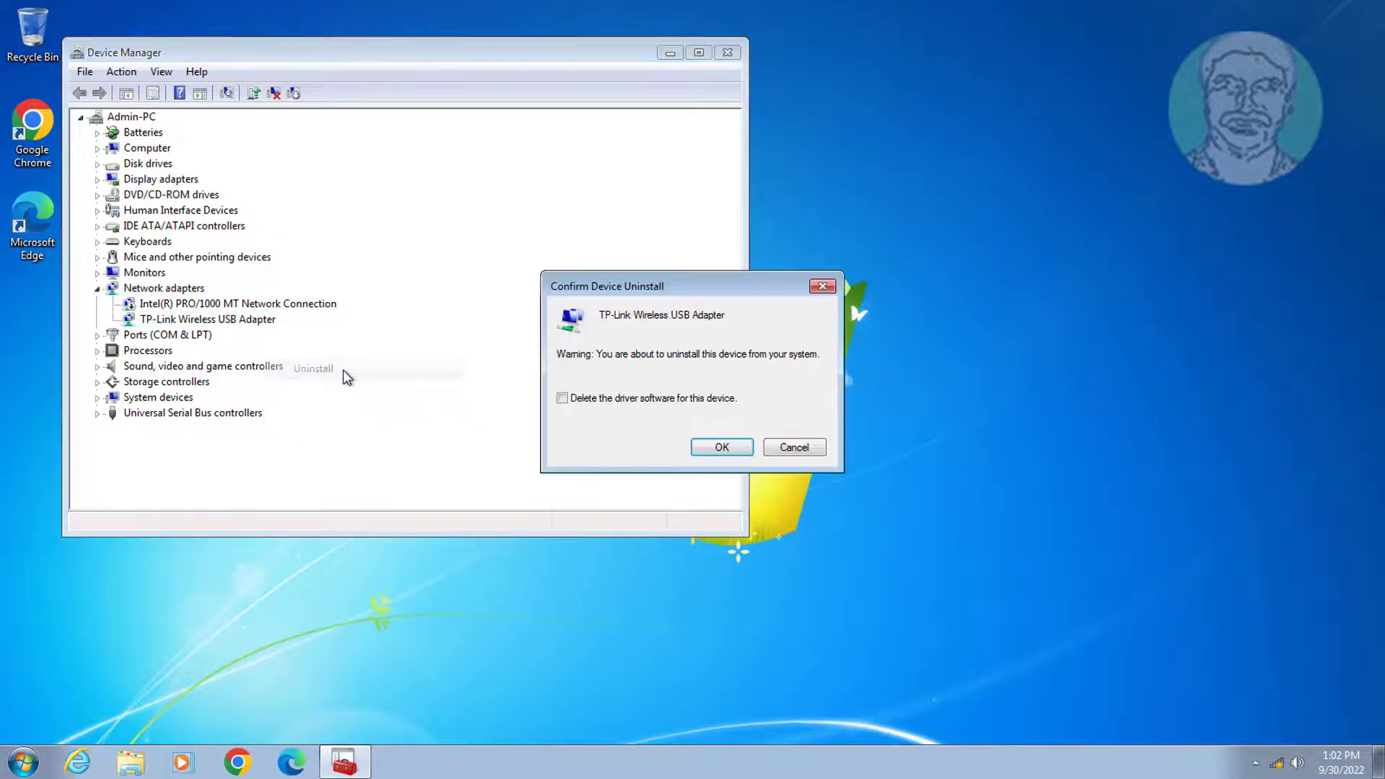
click(724, 450)
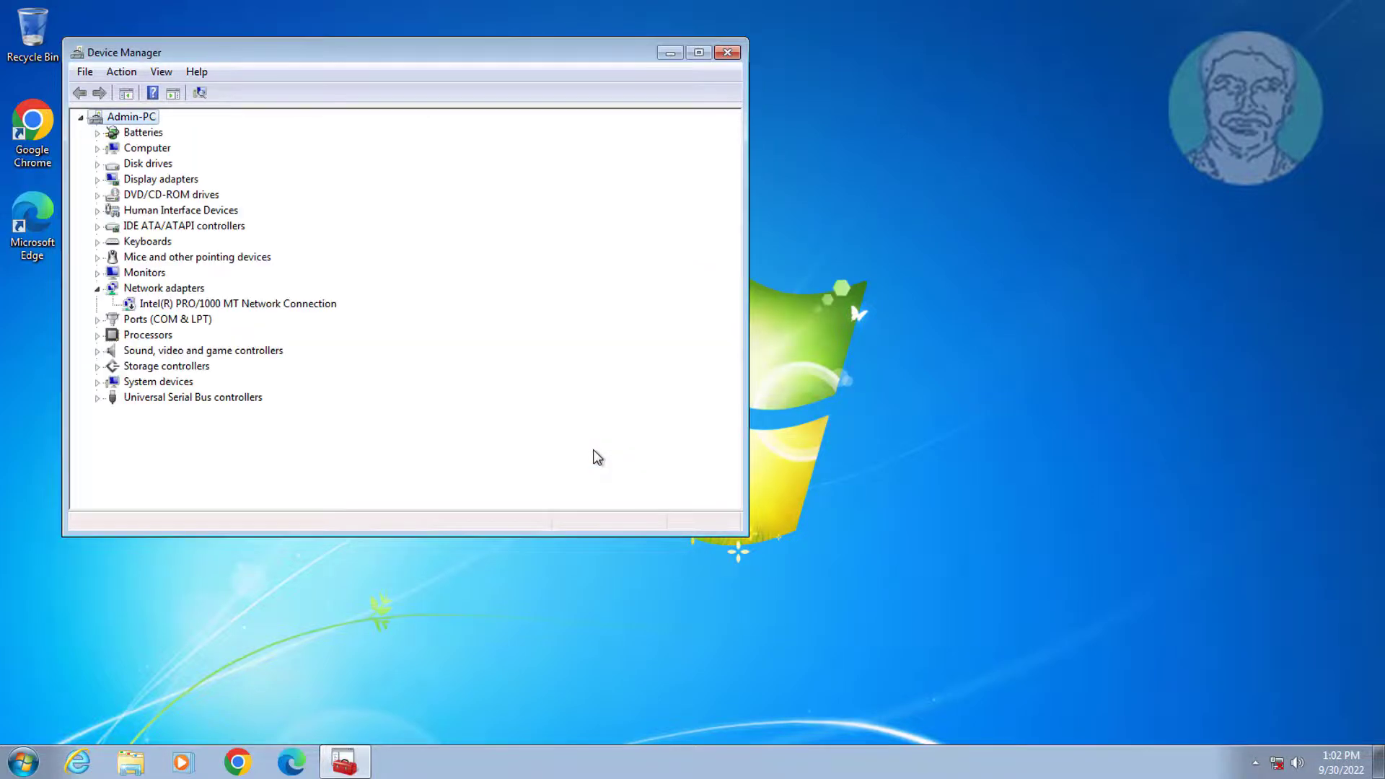
Step: Run Action > Scan for hardware changes to redetect the TP-Link adapter, then close Device Manager
click(121, 71)
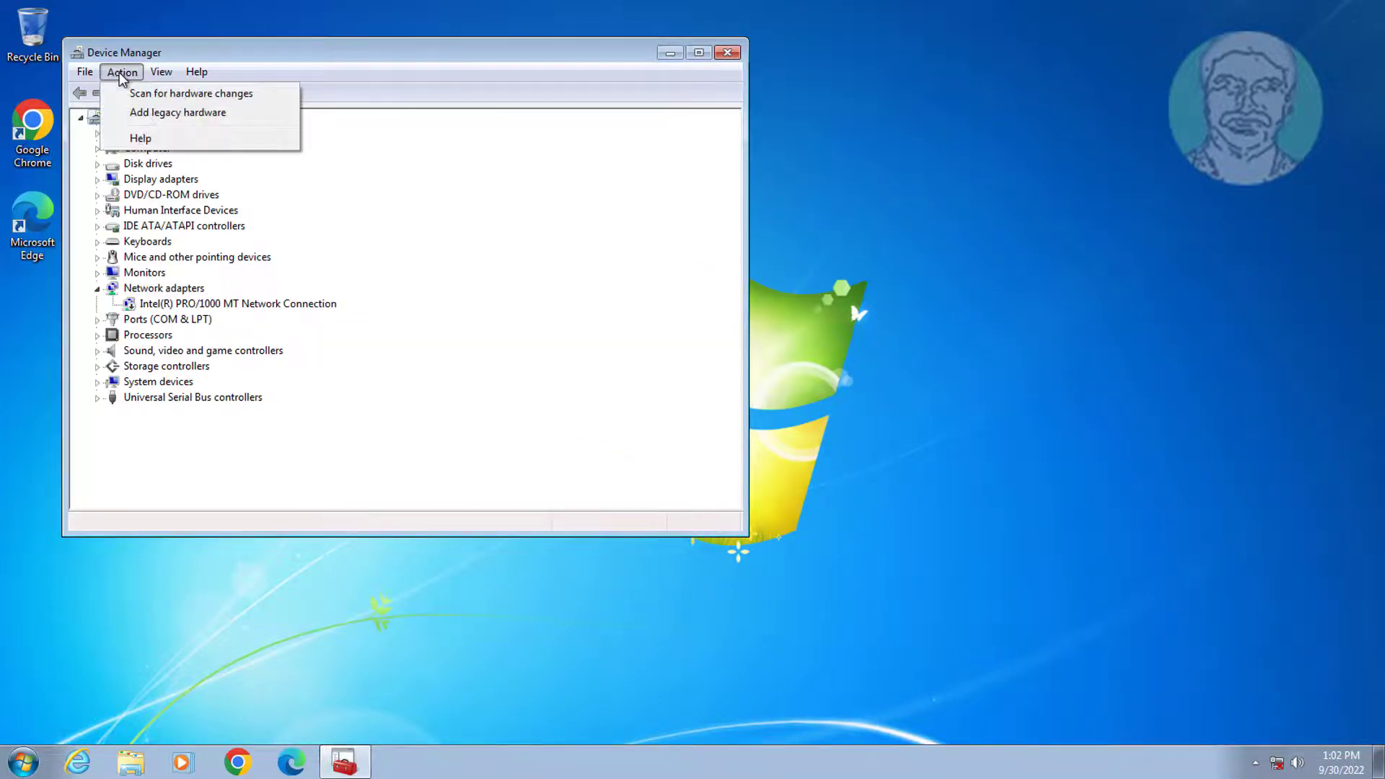
click(224, 94)
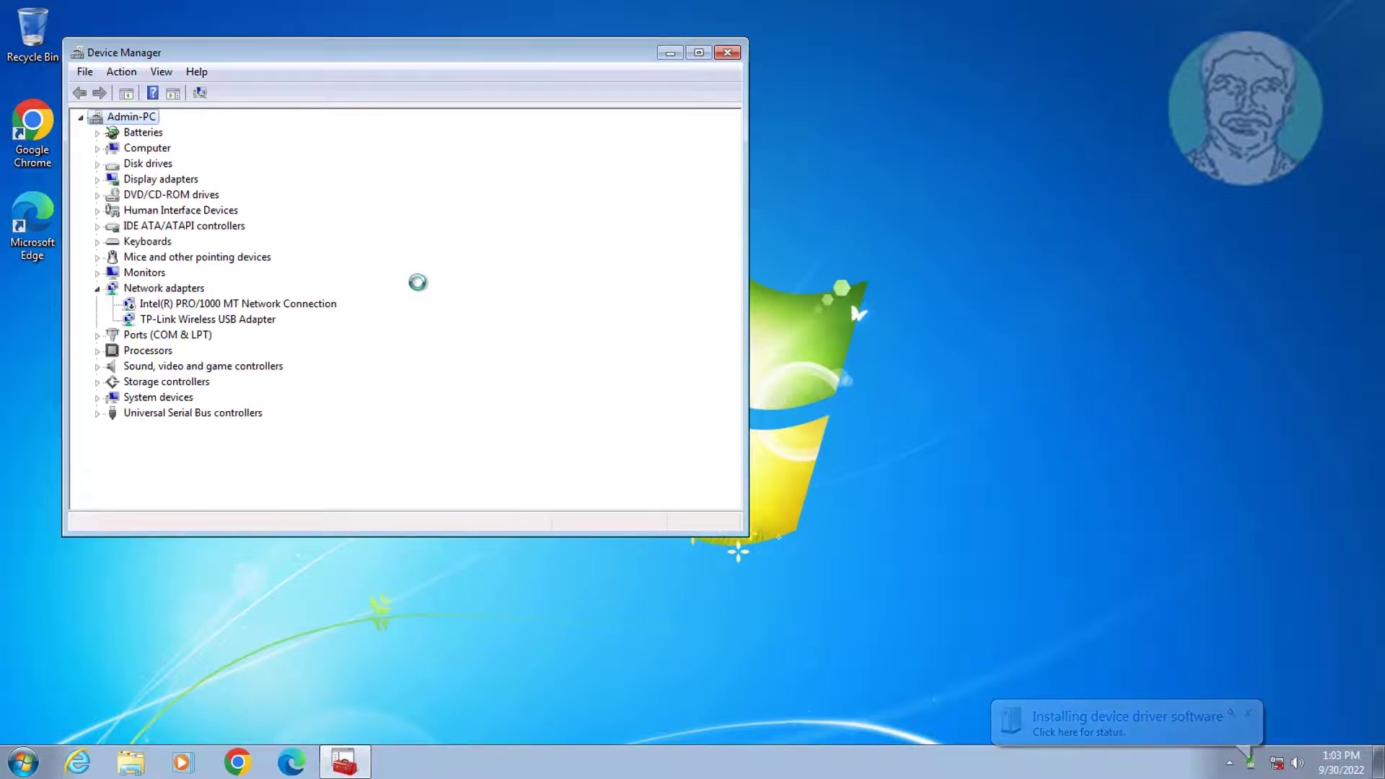
click(730, 58)
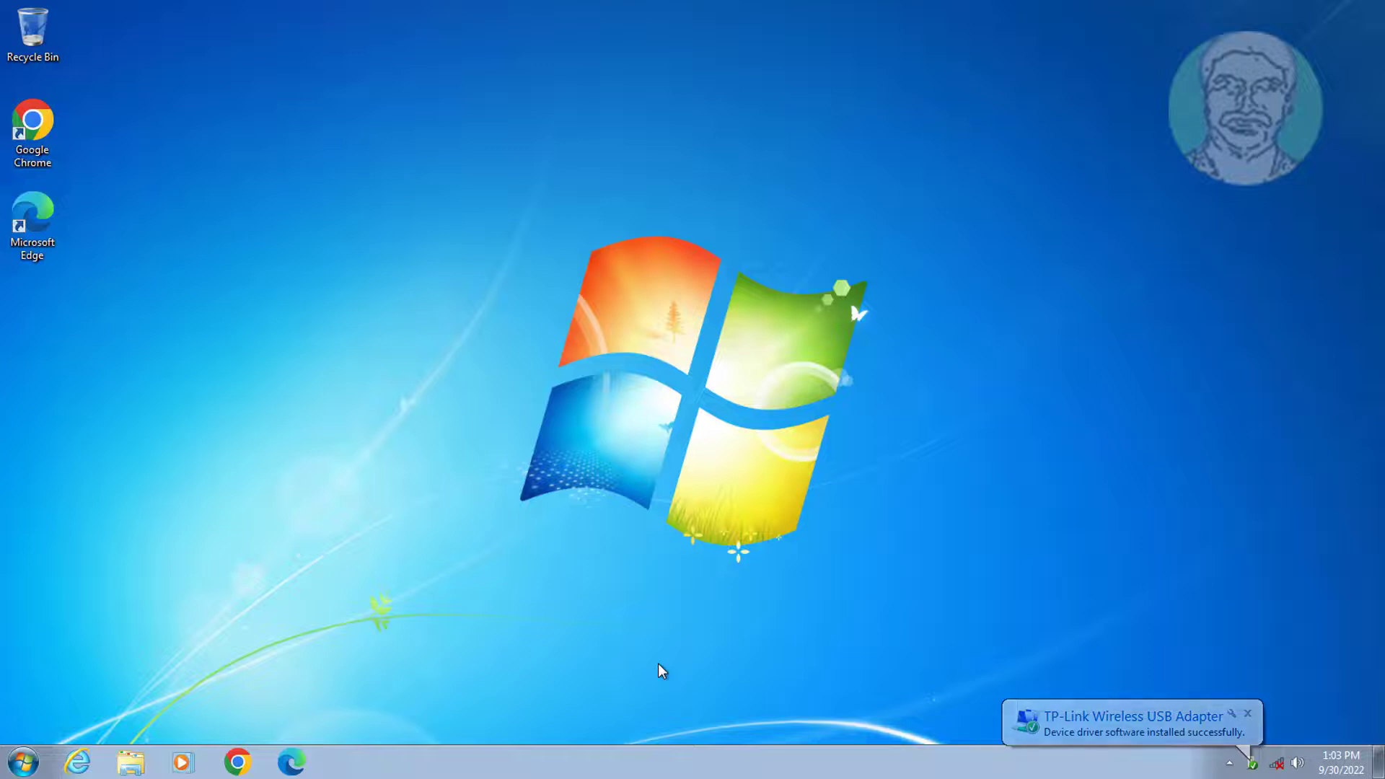
Step: Launch Network Connections by running ncpa.cpl from Start search
click(47, 715)
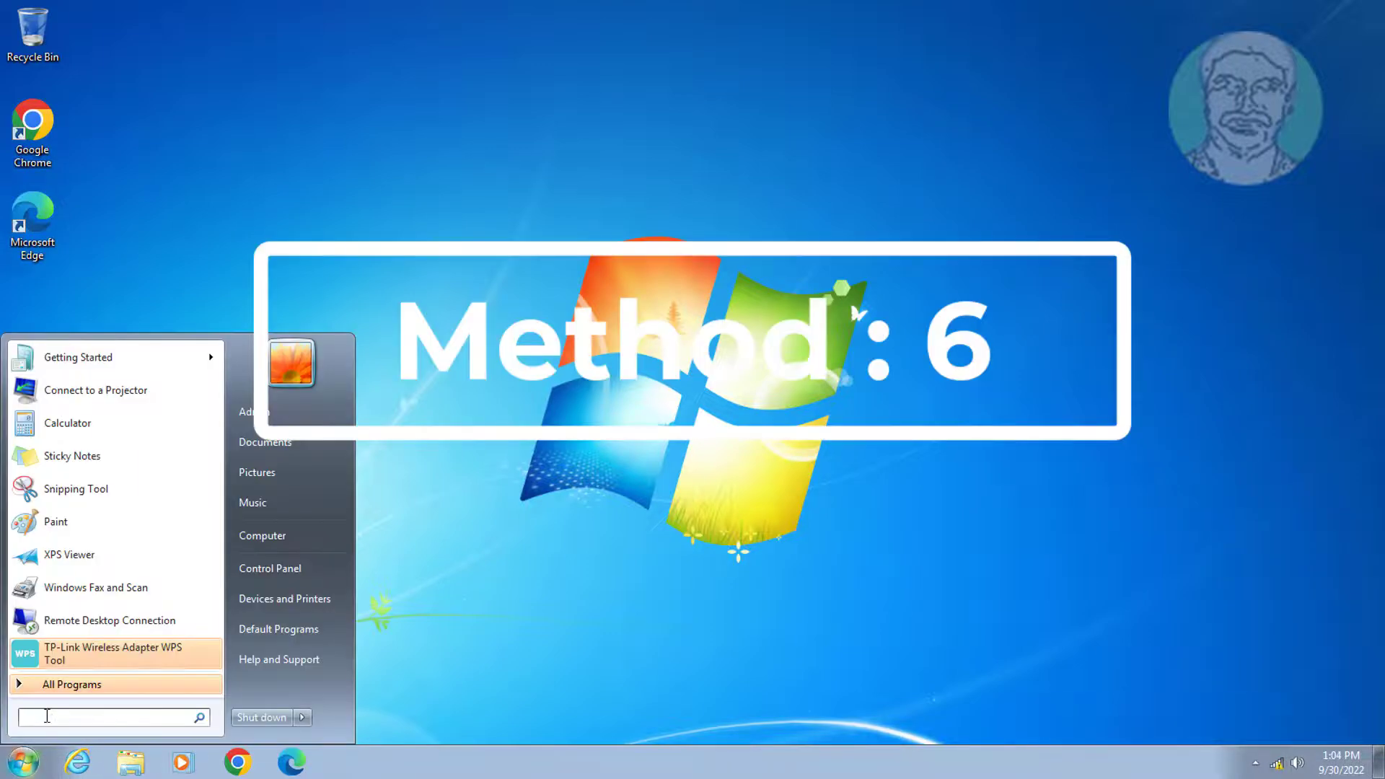
text(ncpa)
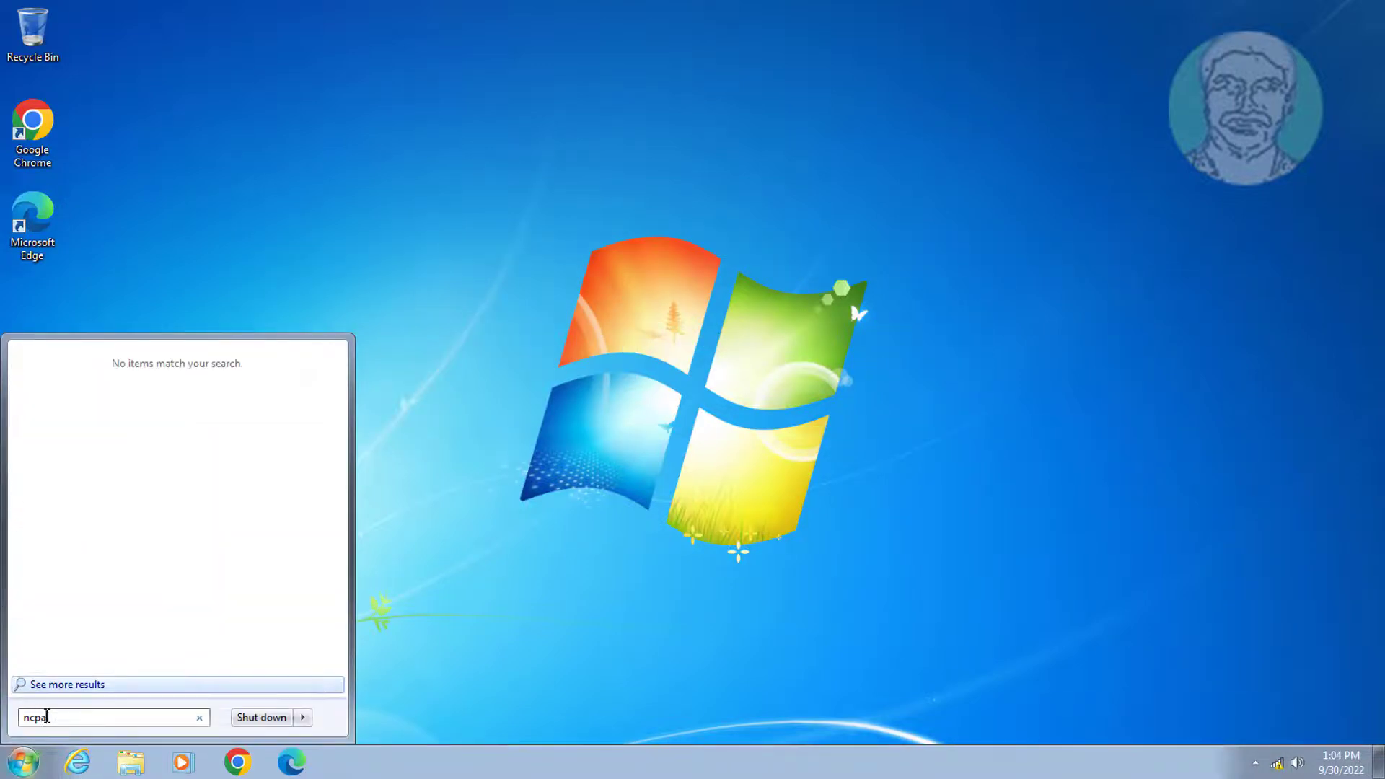
text(.cpl)
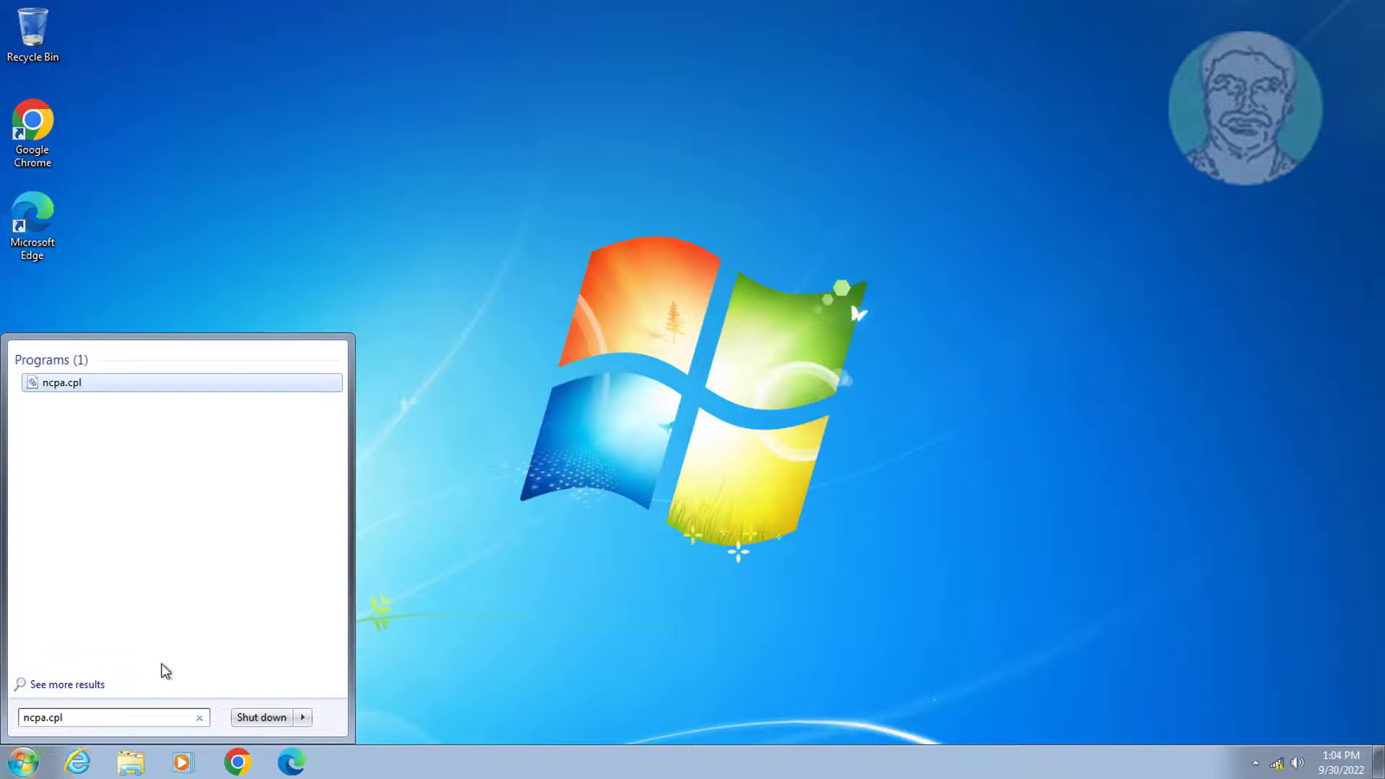
click(65, 384)
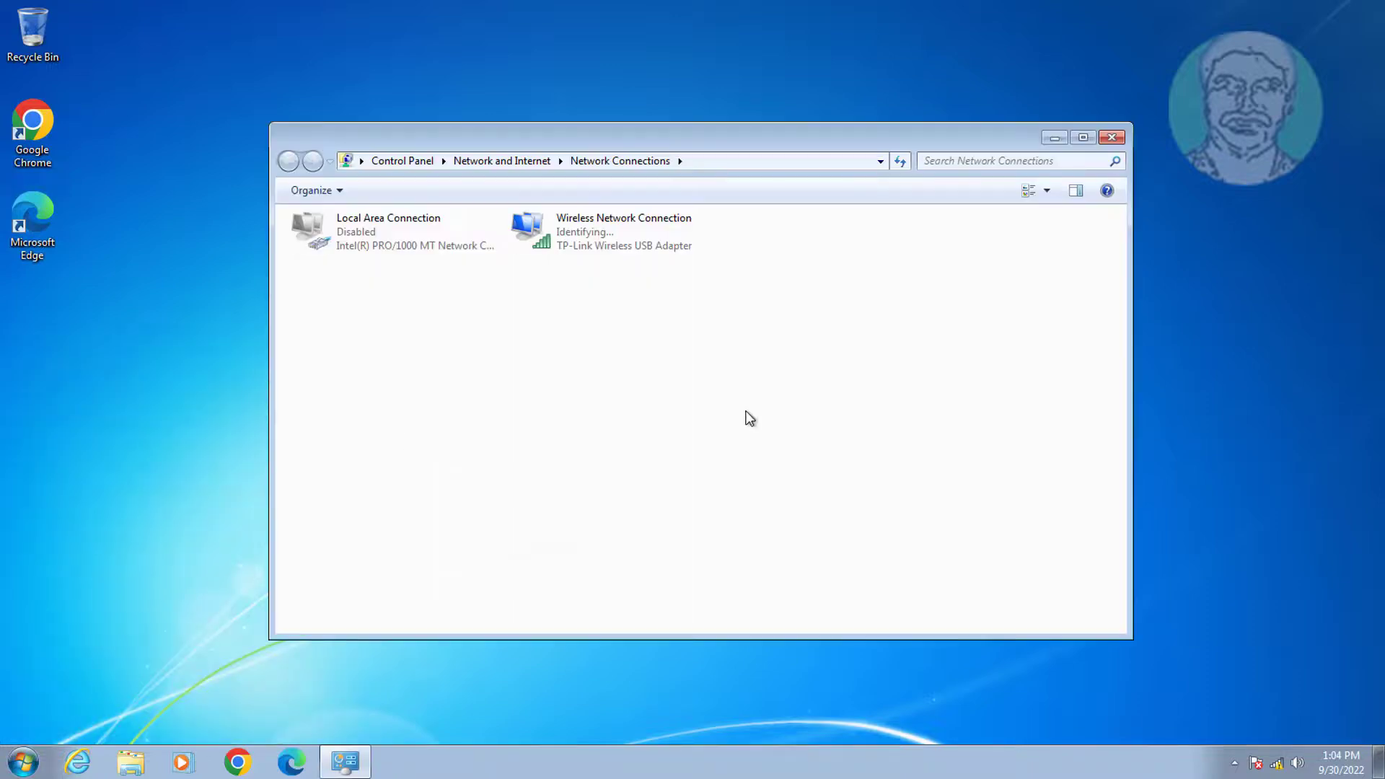
Step: Bring up the right-click menu for Wireless Network Connection
click(613, 233)
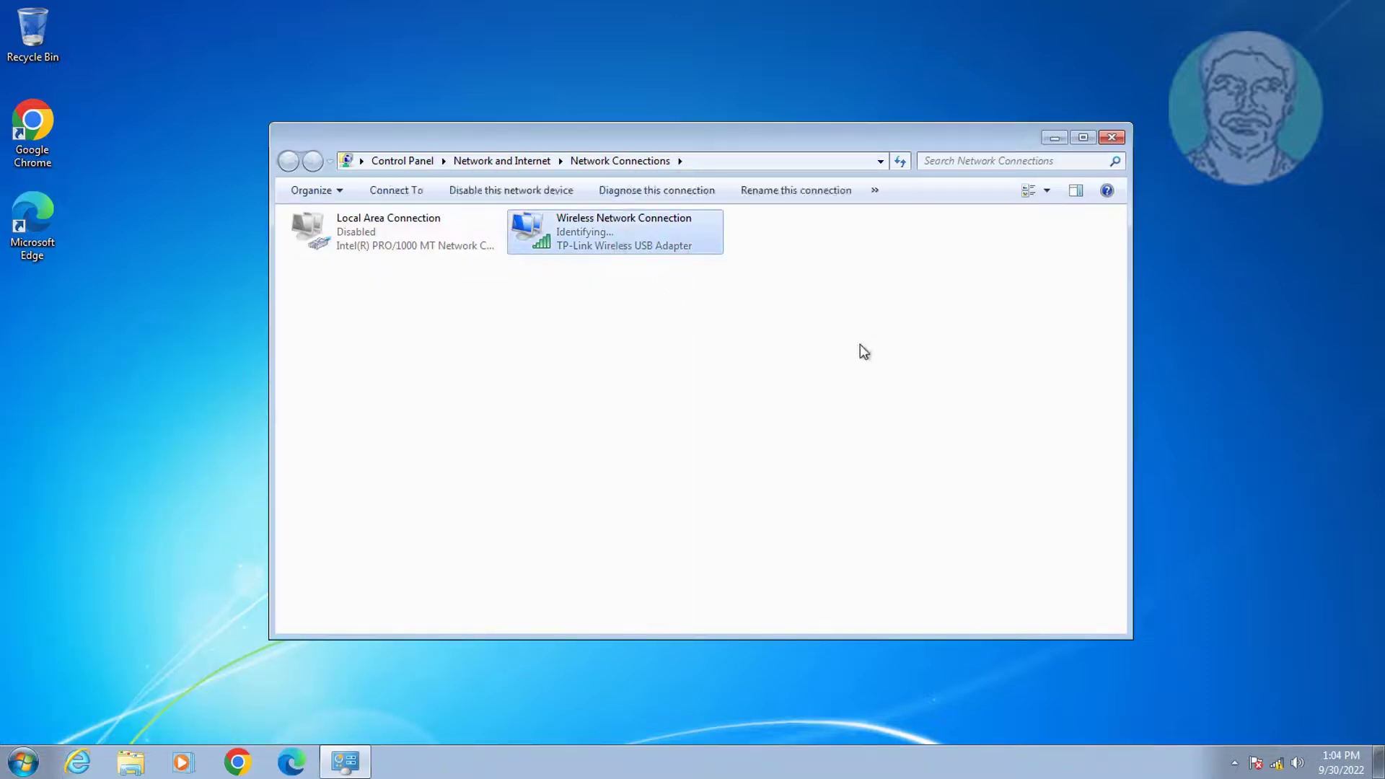
right_click(656, 234)
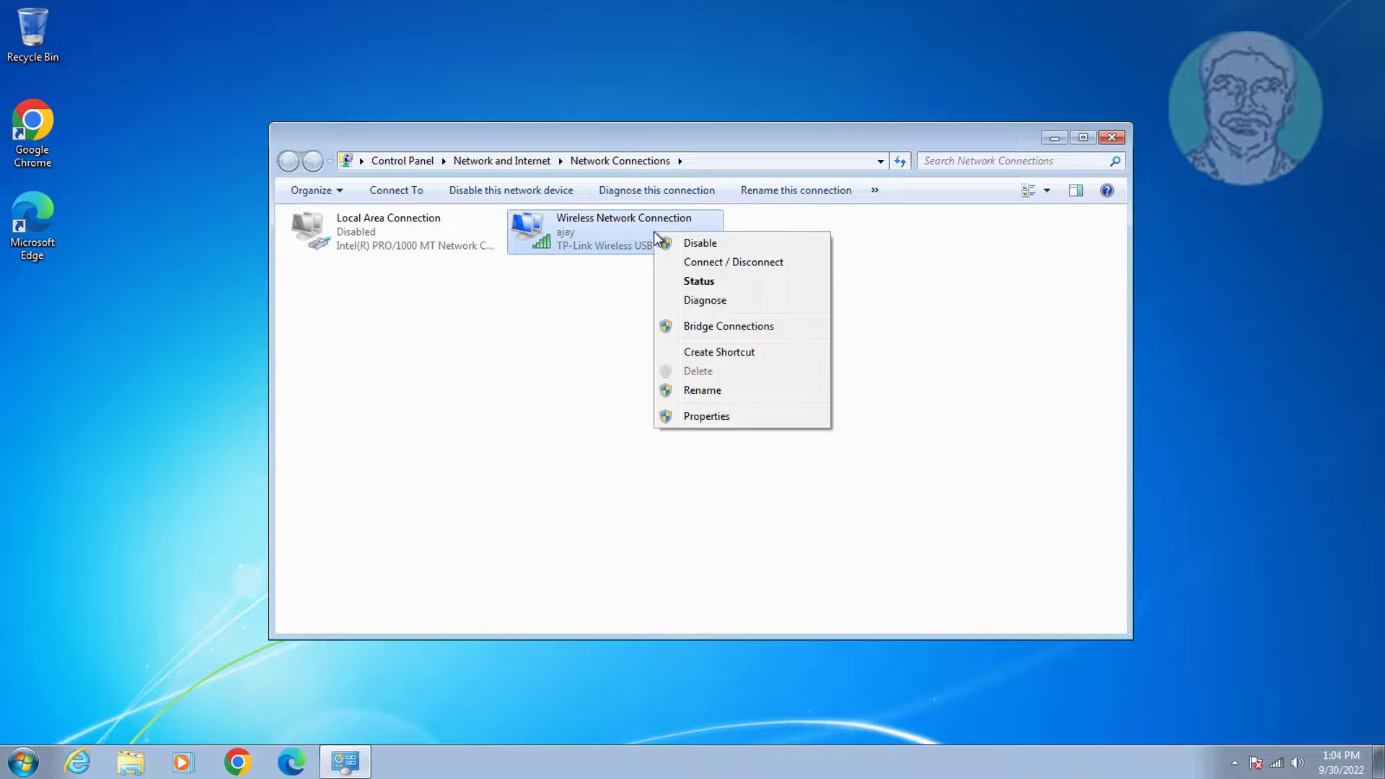
click(633, 230)
right_click(633, 229)
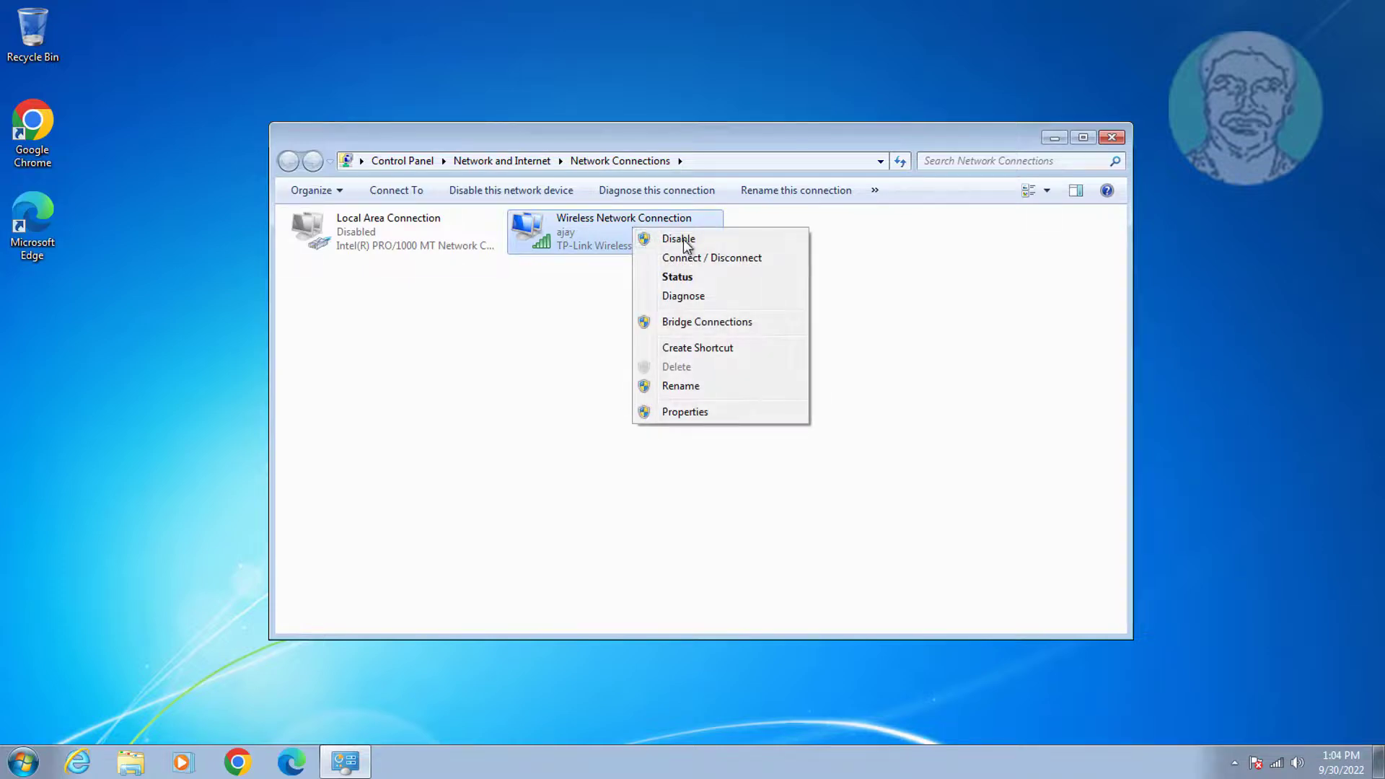
Step: In the wireless connection's TCP/IPv4 properties, choose 'Use the following DNS server addresses' and keep the IP address automatic
click(705, 417)
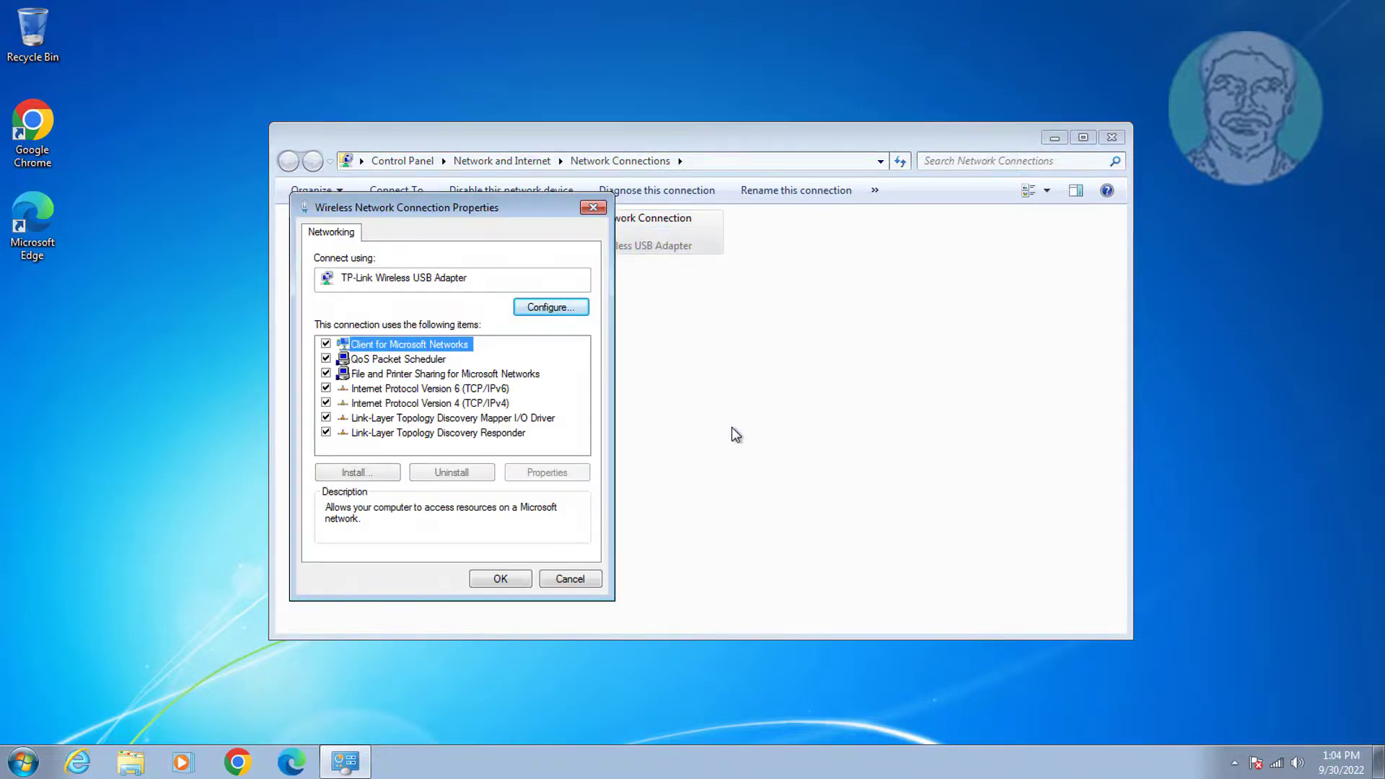
click(404, 403)
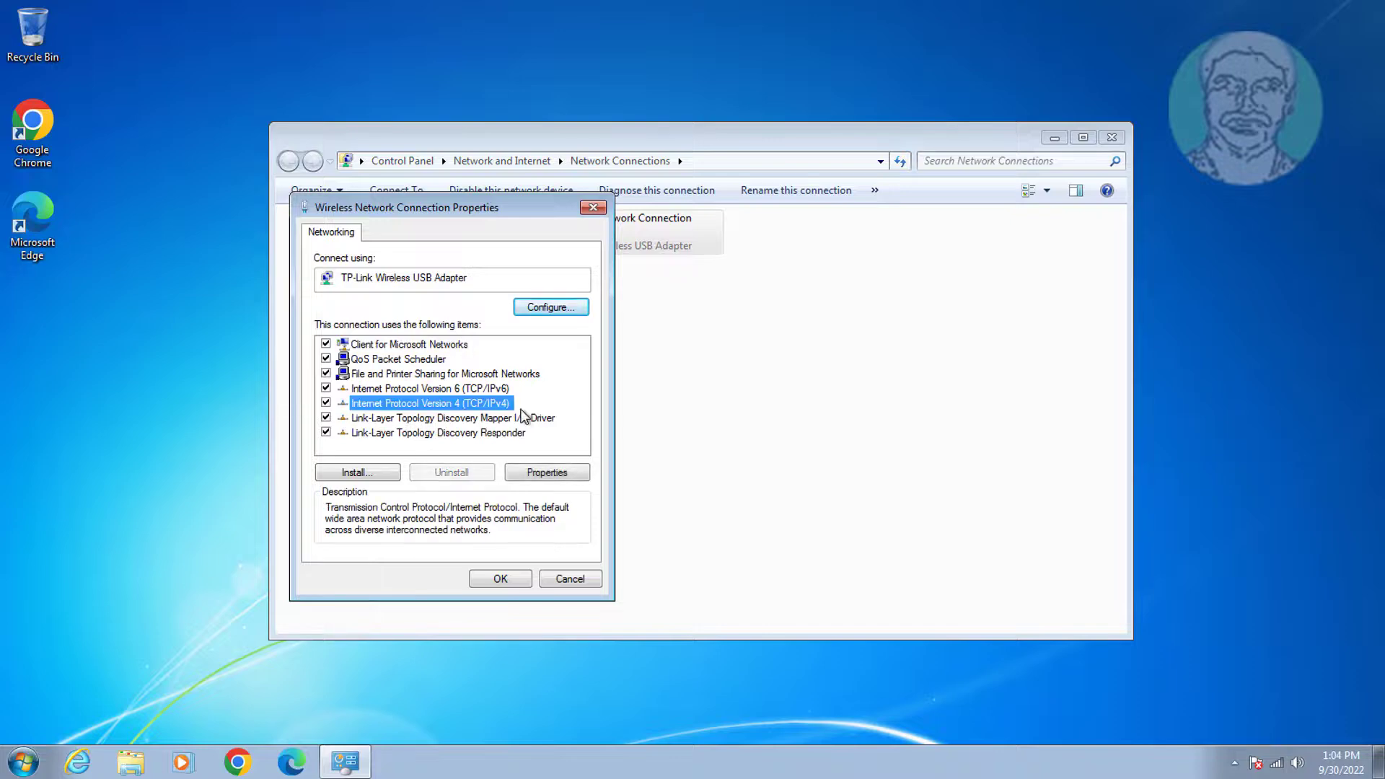
click(535, 473)
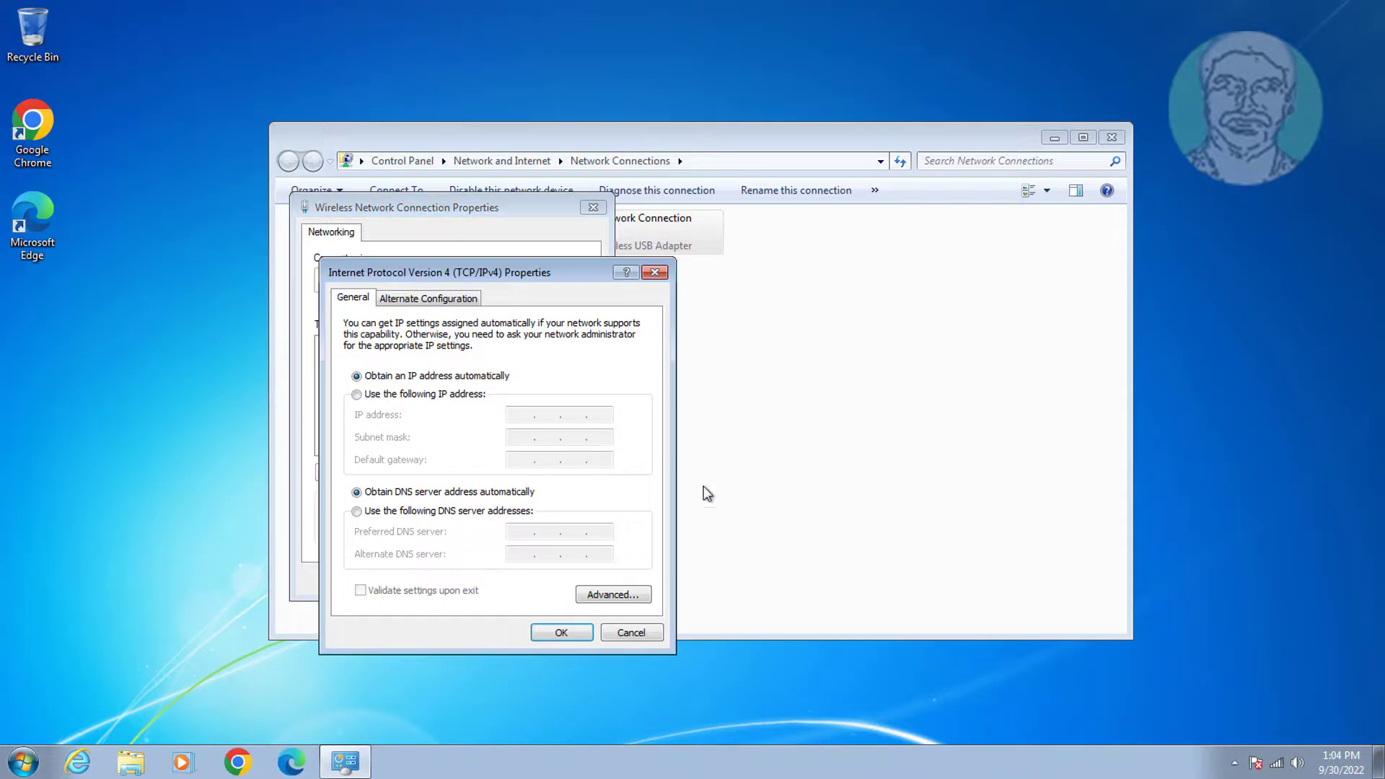
click(377, 511)
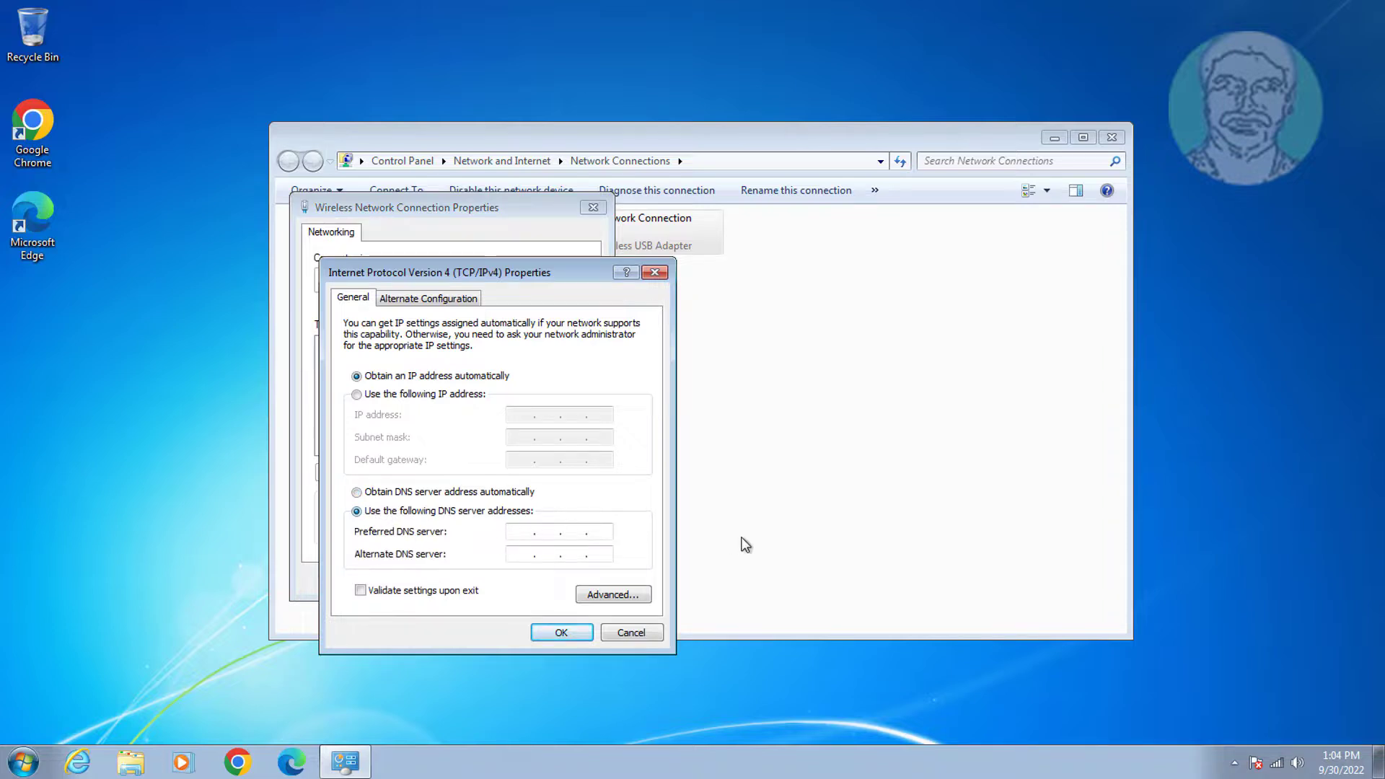